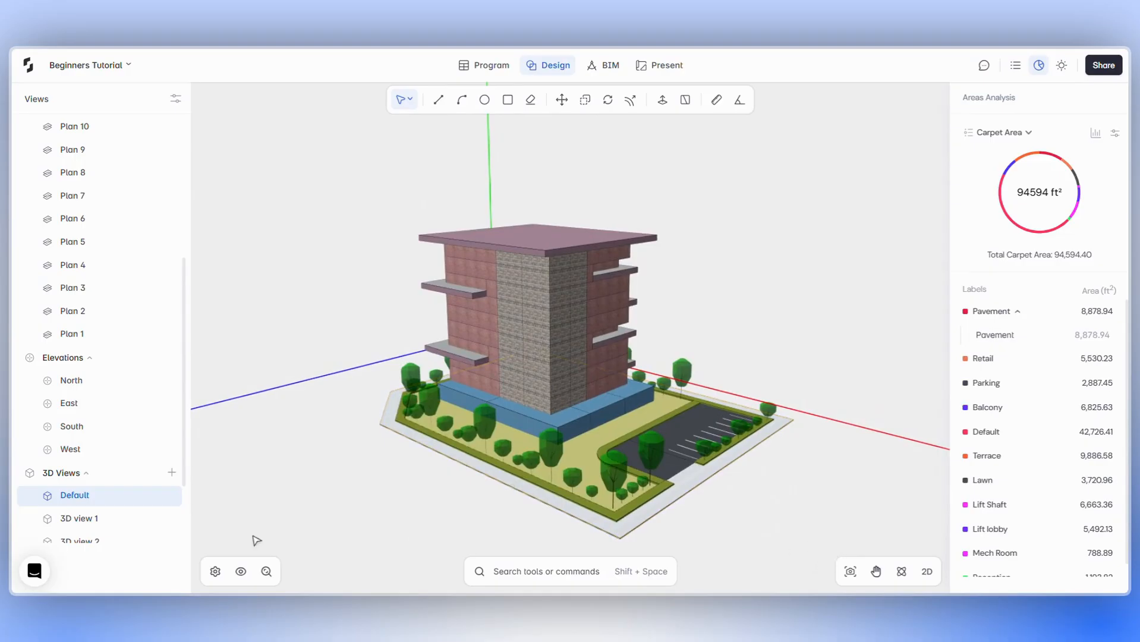
# - Open the Plan 1 view and remove the surrounding toposolid with its neighbouring buildings from the plan
pyautogui.scroll(1, 125, 384)
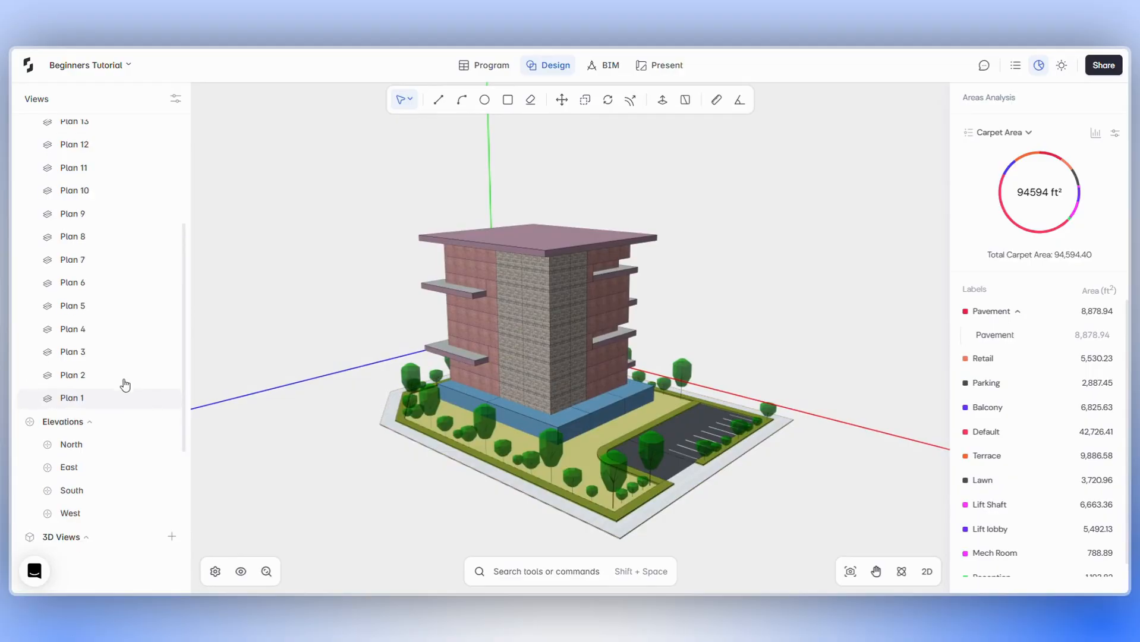
pyautogui.click(113, 405)
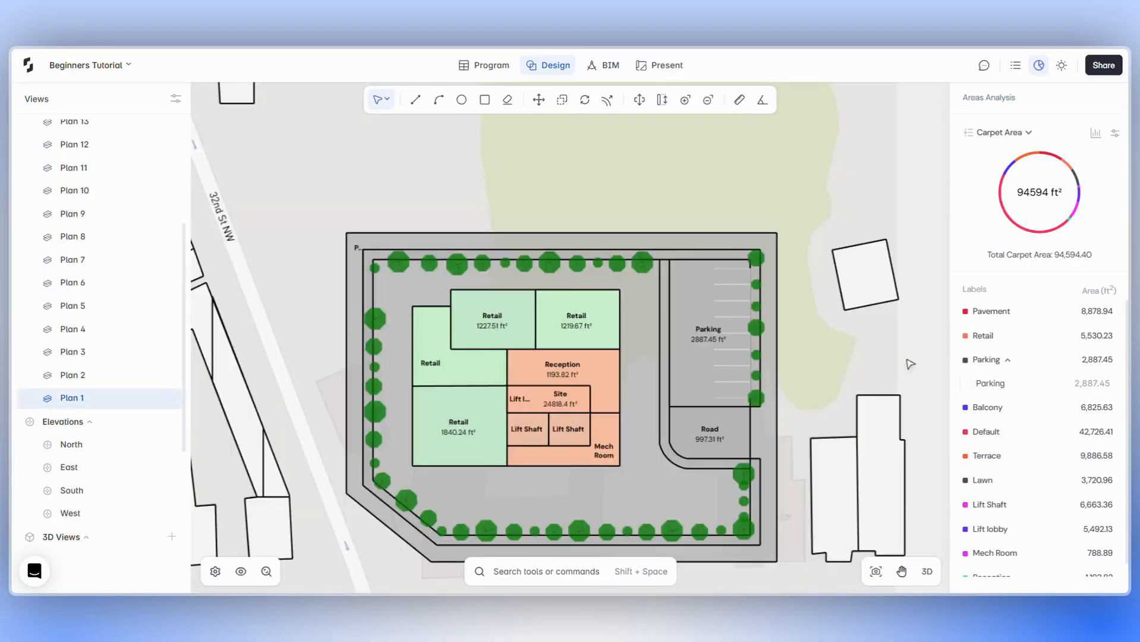
pyautogui.scroll(-4, 851, 349)
pyautogui.scroll(-2, 851, 348)
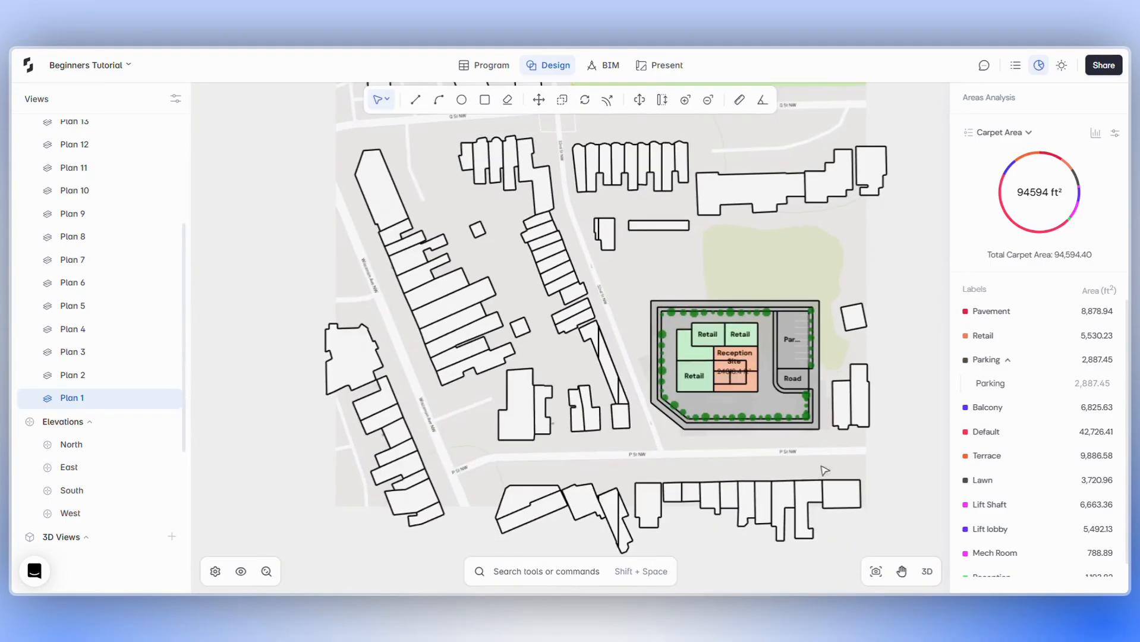
pyautogui.click(653, 270)
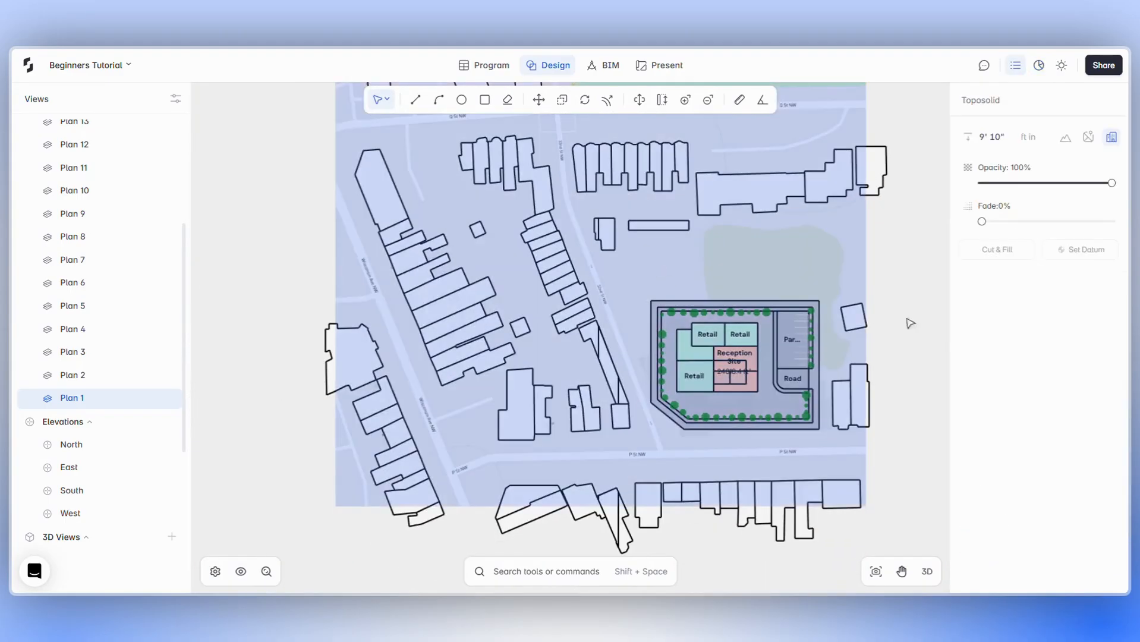
pyautogui.click(920, 290)
pyautogui.scroll(3, 839, 394)
pyautogui.click(859, 513)
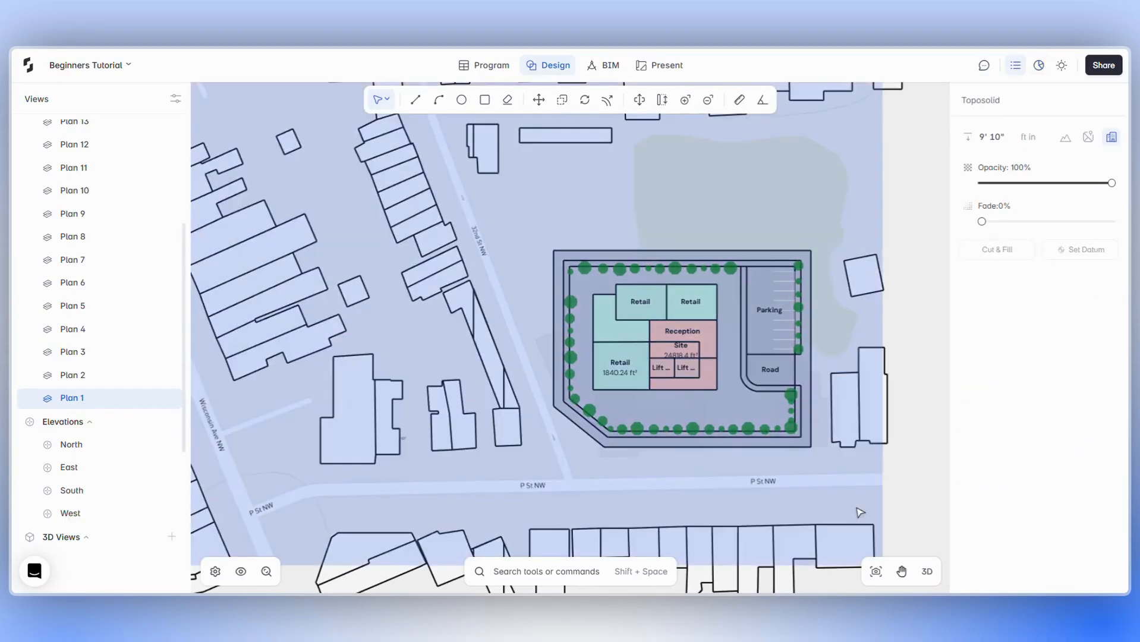
pyautogui.press('Delete')
pyautogui.scroll(3, 858, 420)
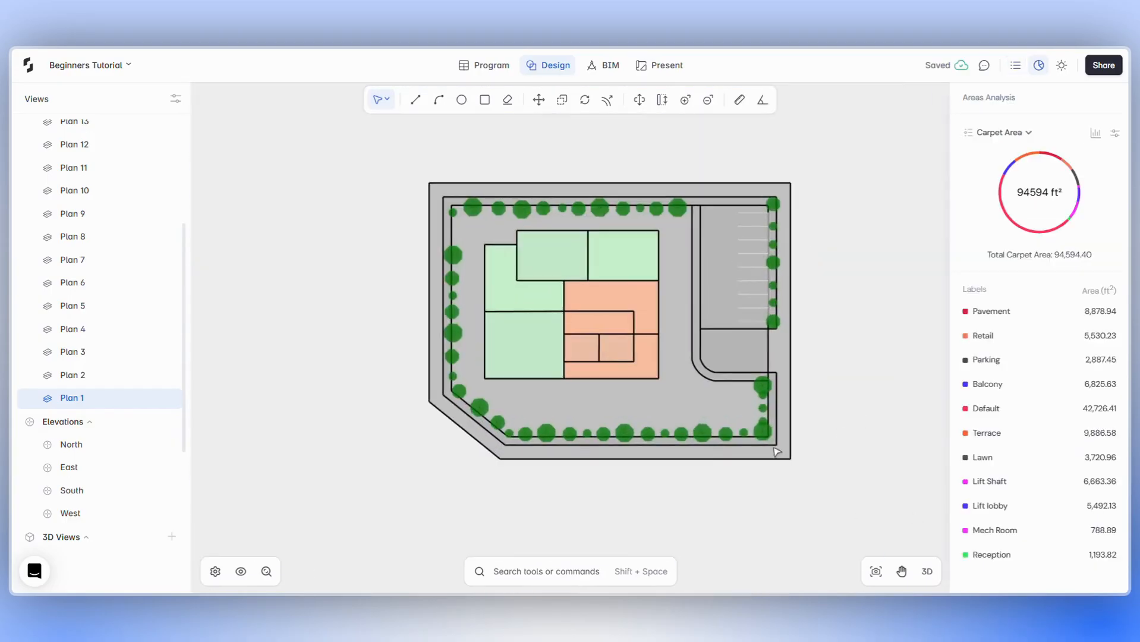
# - In Plan 1's view settings, set the background colour to the blue #899ADC
pyautogui.scroll(2, 623, 403)
pyautogui.scroll(-1, 860, 407)
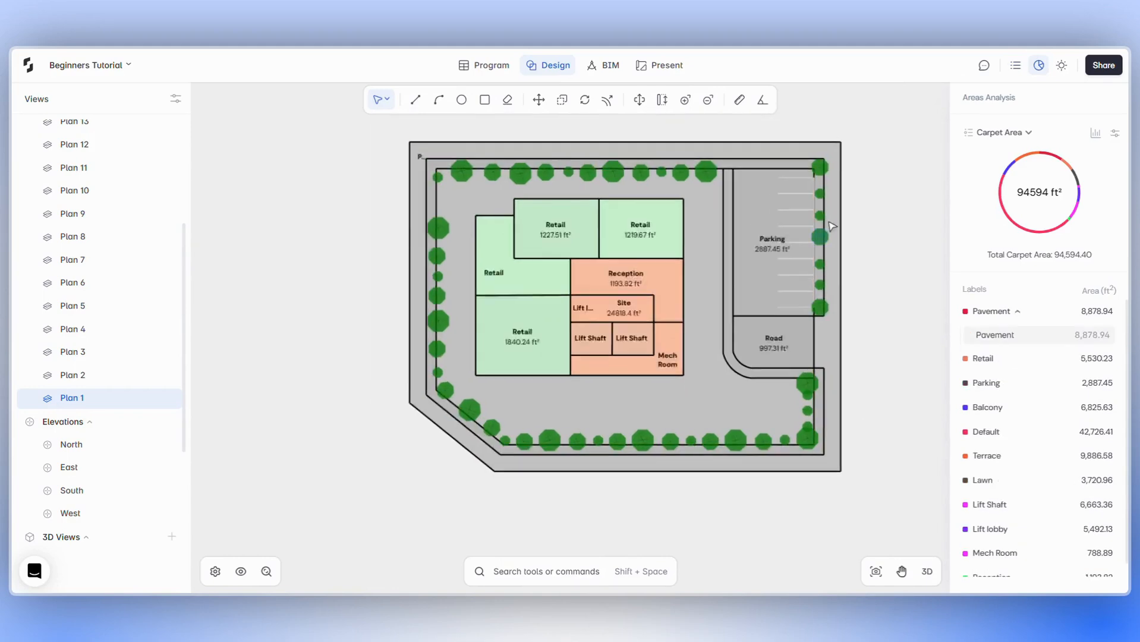
pyautogui.scroll(2, 831, 226)
pyautogui.scroll(1, 844, 232)
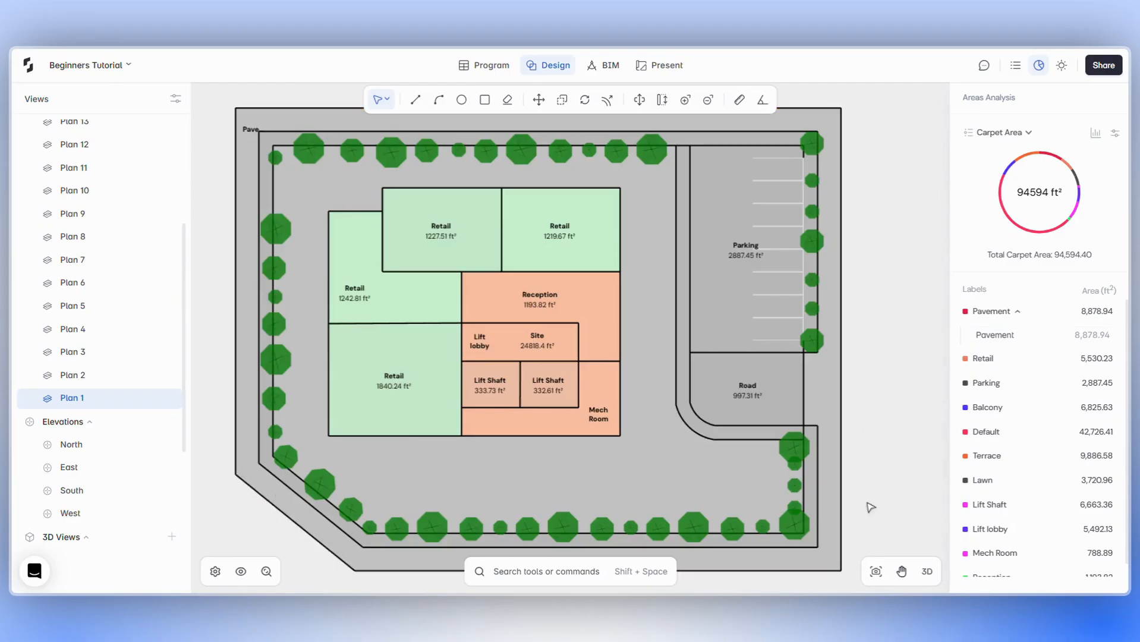
pyautogui.scroll(4, 152, 158)
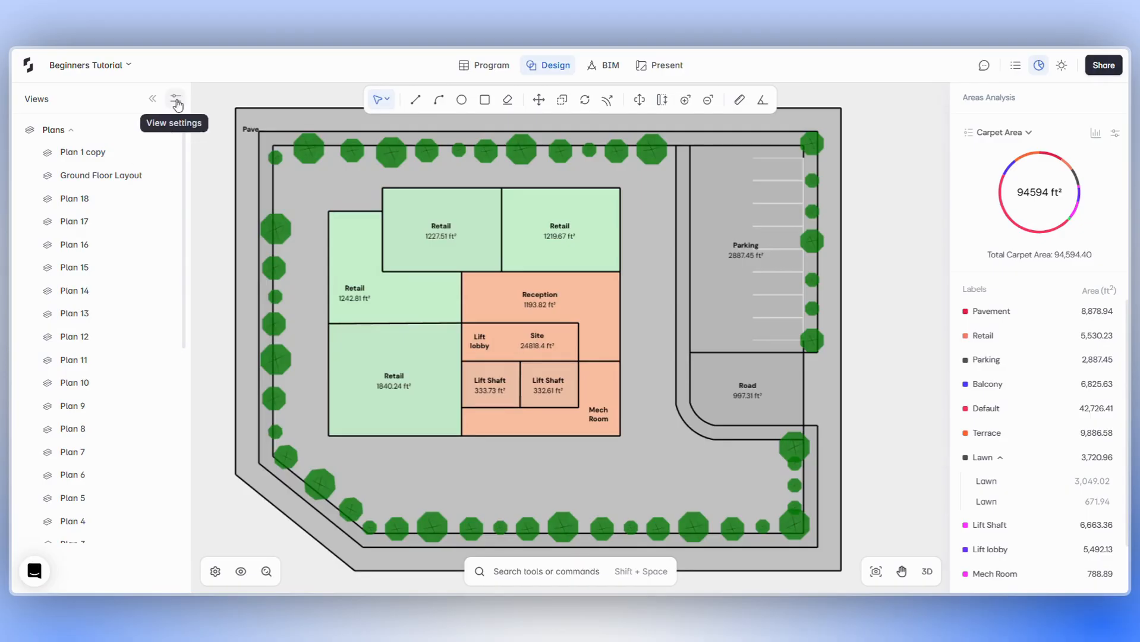
pyautogui.click(176, 101)
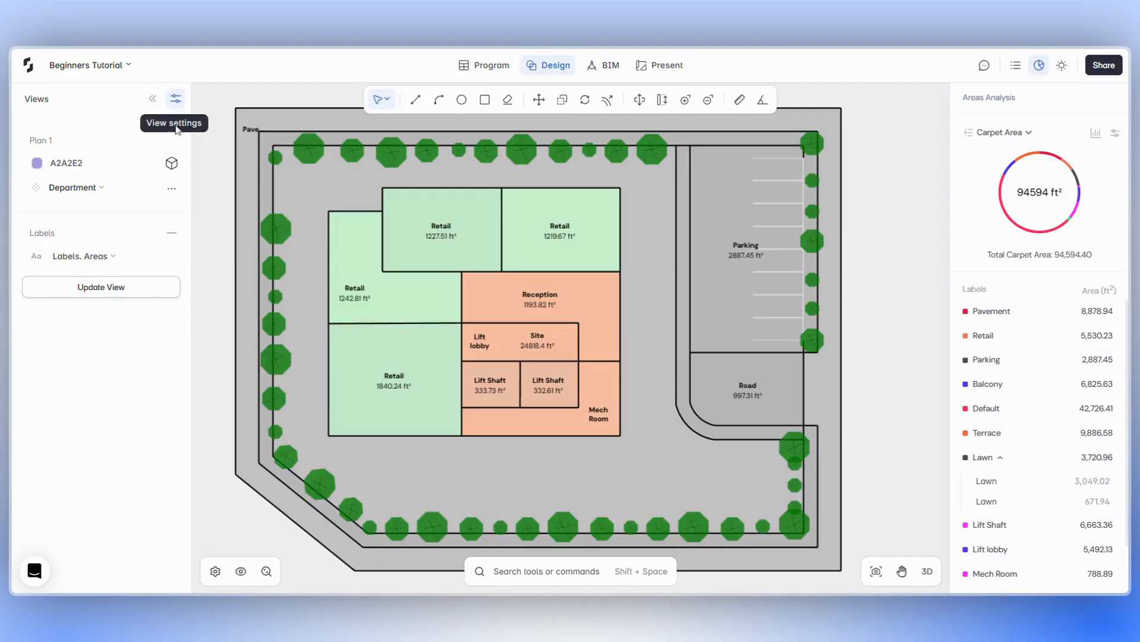
pyautogui.click(38, 164)
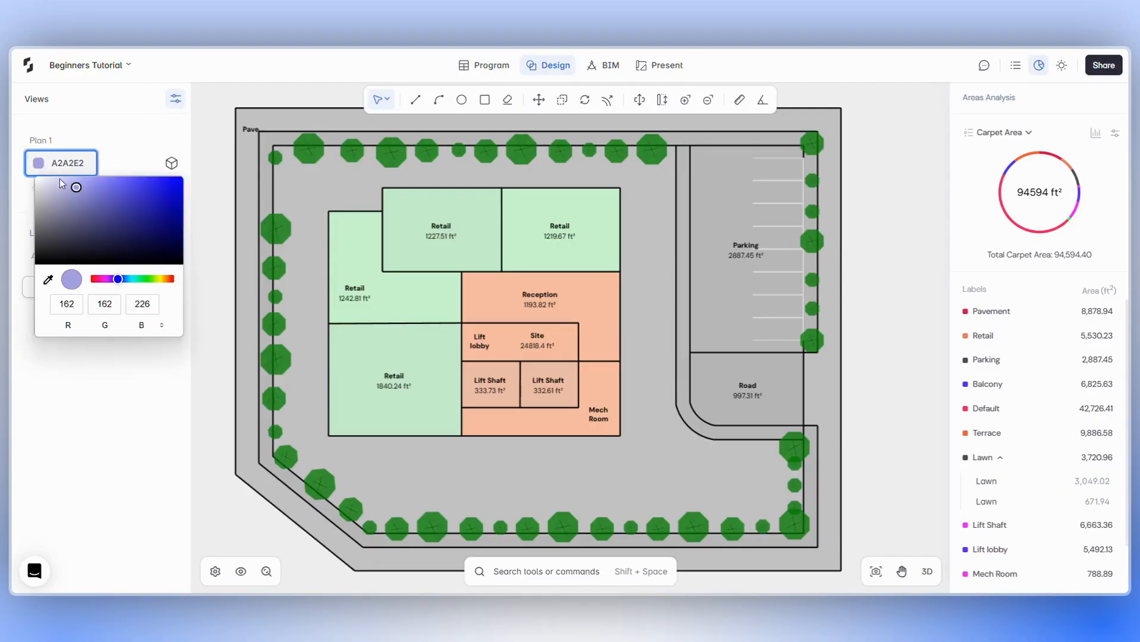
pyautogui.moveTo(76, 189)
pyautogui.mouseDown()
pyautogui.moveTo(45, 174)
pyautogui.moveTo(87, 187)
pyautogui.moveTo(111, 255)
pyautogui.moveTo(81, 183)
pyautogui.moveTo(84, 193)
pyautogui.mouseUp()
pyautogui.moveTo(118, 279)
pyautogui.mouseDown()
pyautogui.moveTo(134, 280)
pyautogui.moveTo(109, 280)
pyautogui.moveTo(122, 284)
pyautogui.mouseUp()
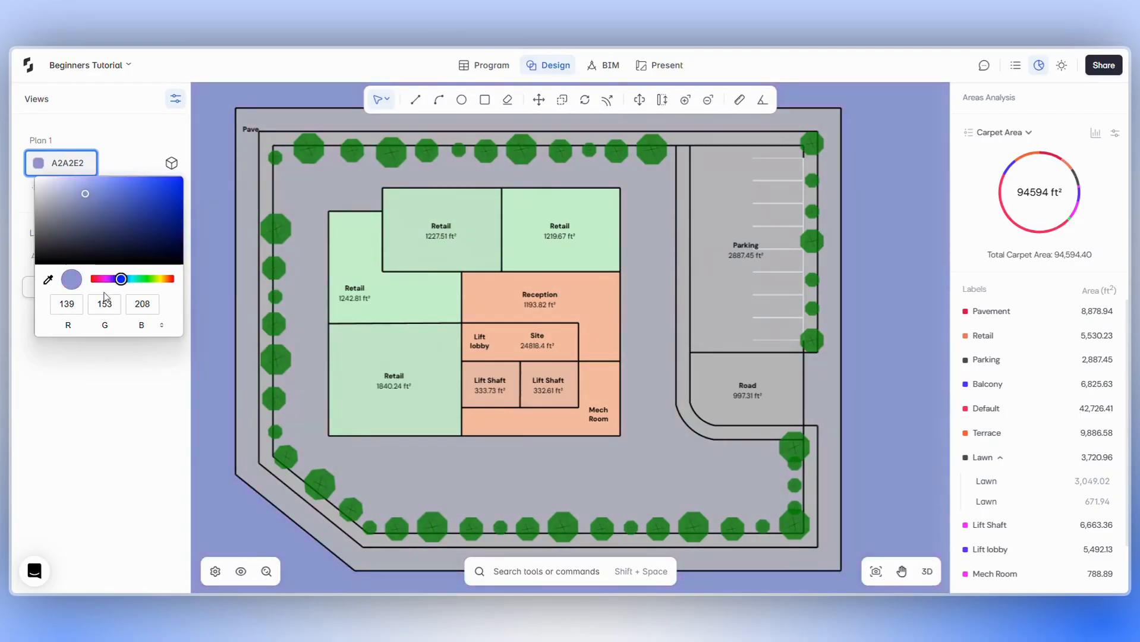
pyautogui.click(82, 162)
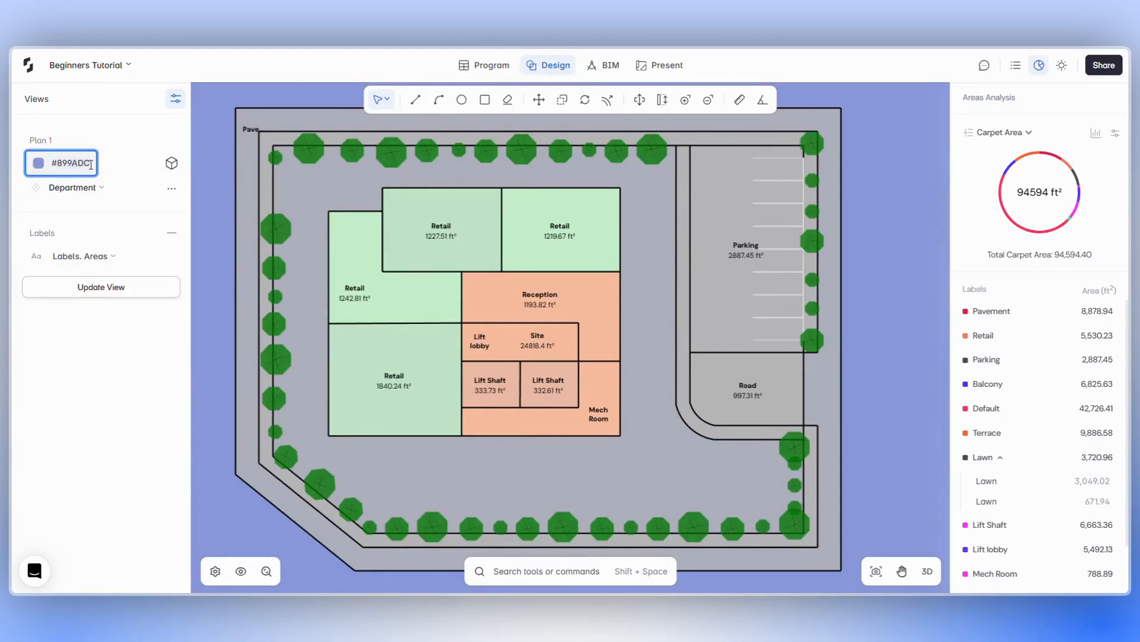
# - Preview the Monochrome style for Plan 1 and set its display style to Texture
pyautogui.click(89, 187)
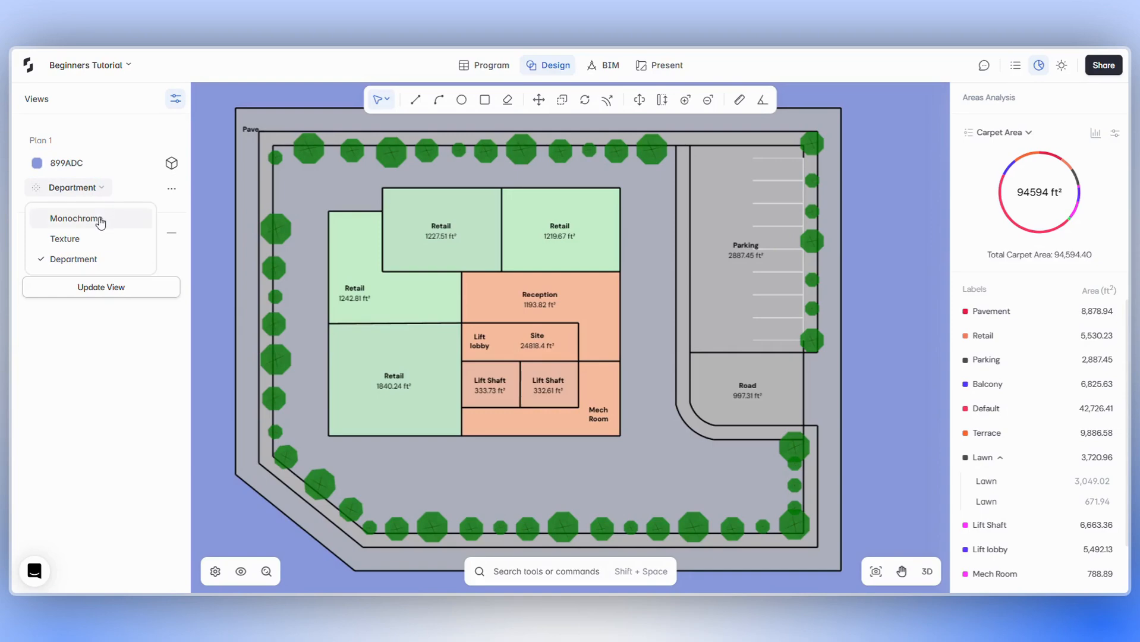
pyautogui.click(98, 239)
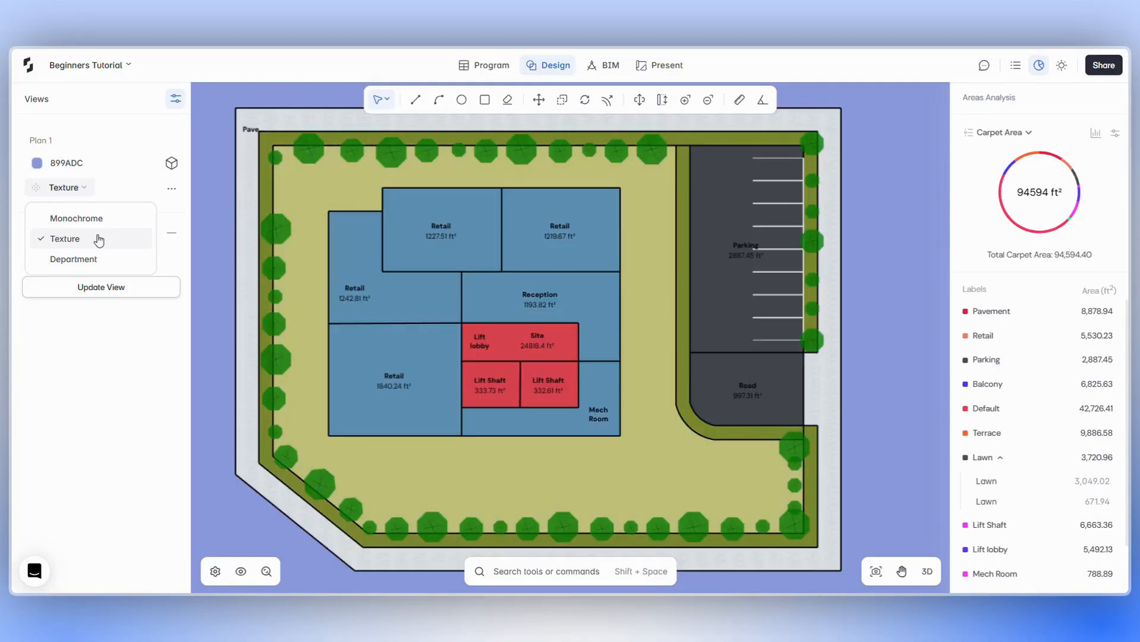
pyautogui.click(92, 219)
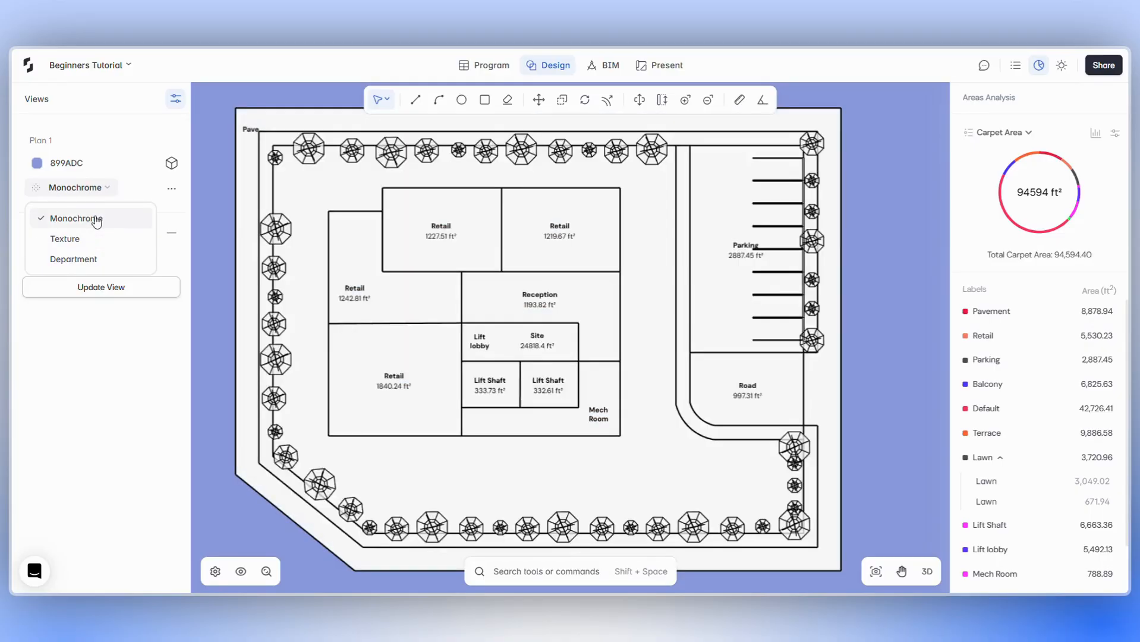
pyautogui.click(99, 240)
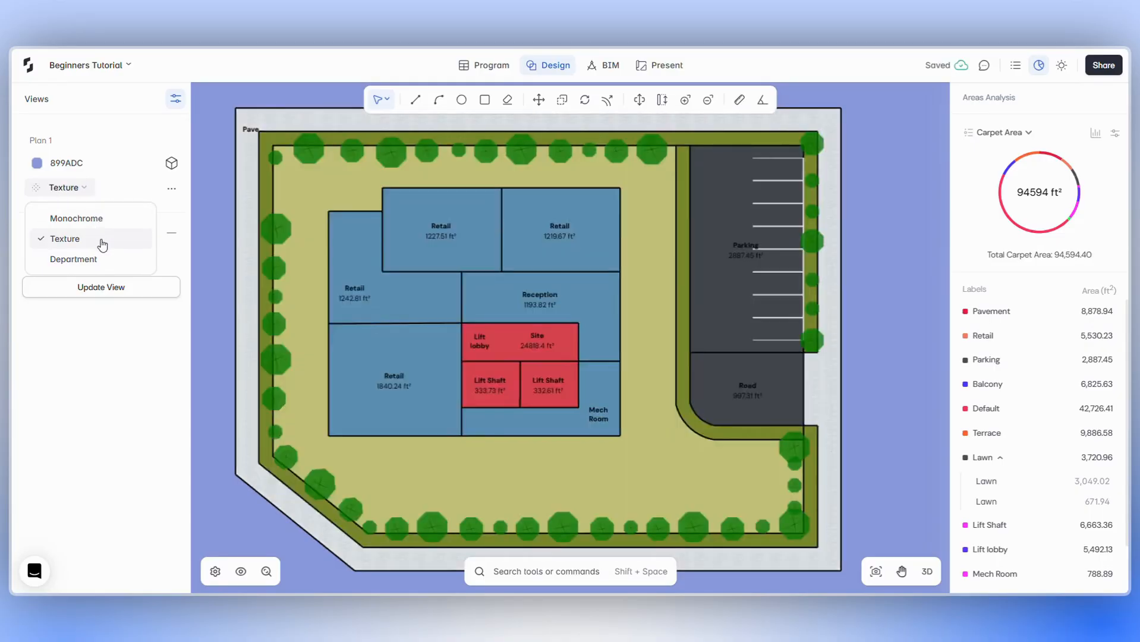
# - In Plan 1's advanced view settings, turn Show Edges off and back on
pyautogui.click(174, 196)
pyautogui.click(173, 189)
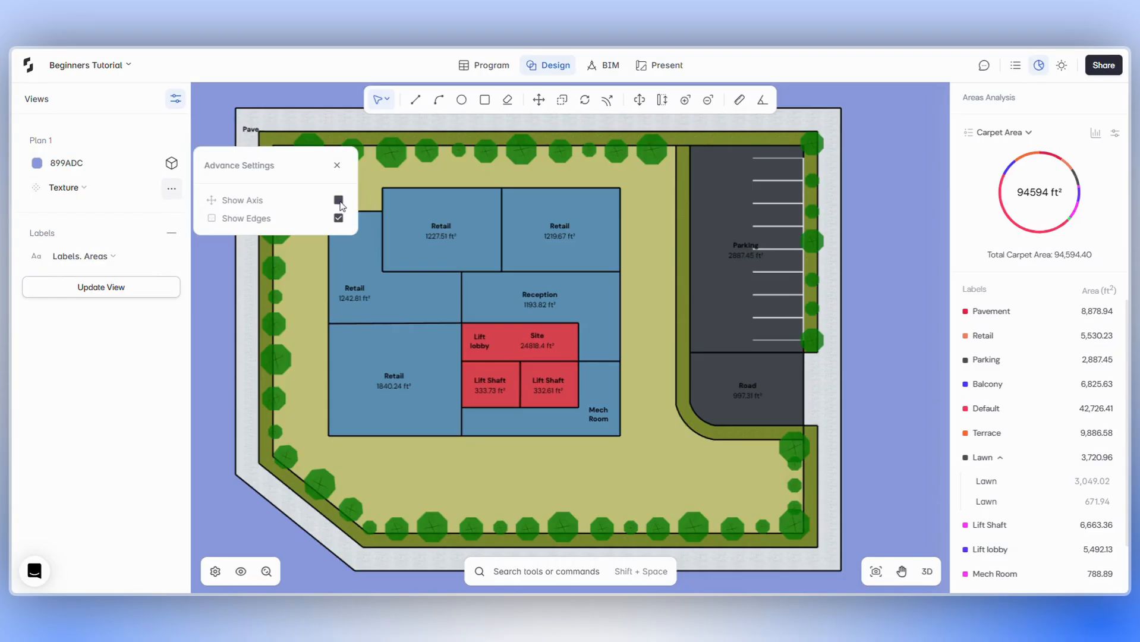
pyautogui.click(338, 218)
pyautogui.click(338, 218)
pyautogui.click(337, 168)
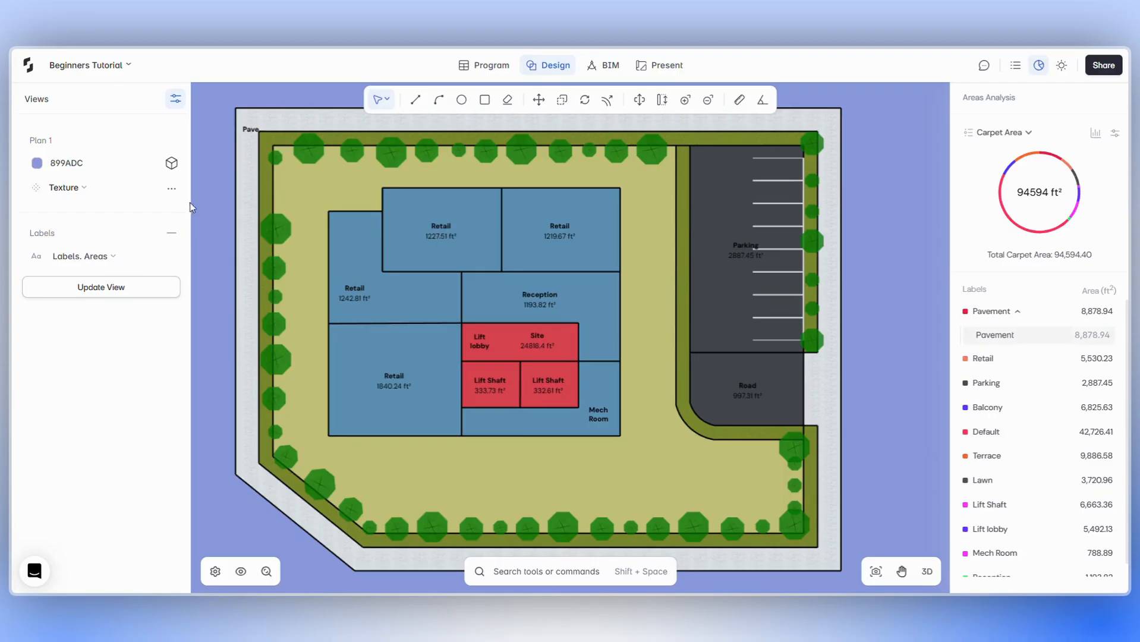
# - Hide the room labels on Plan 1 and show them again
pyautogui.click(171, 233)
pyautogui.click(171, 233)
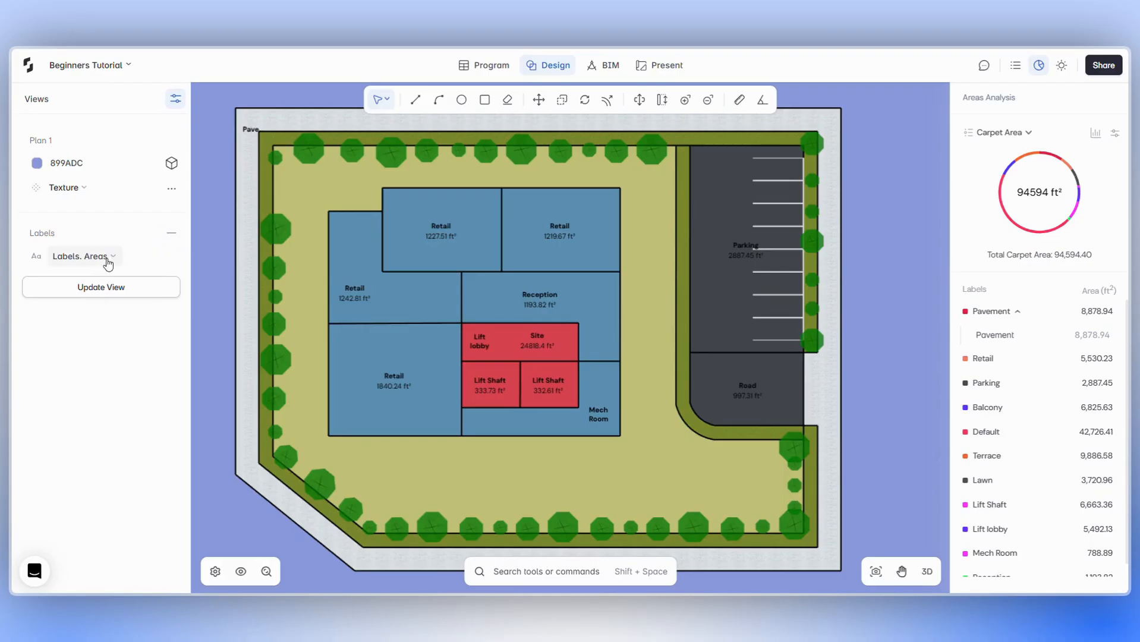
pyautogui.click(172, 234)
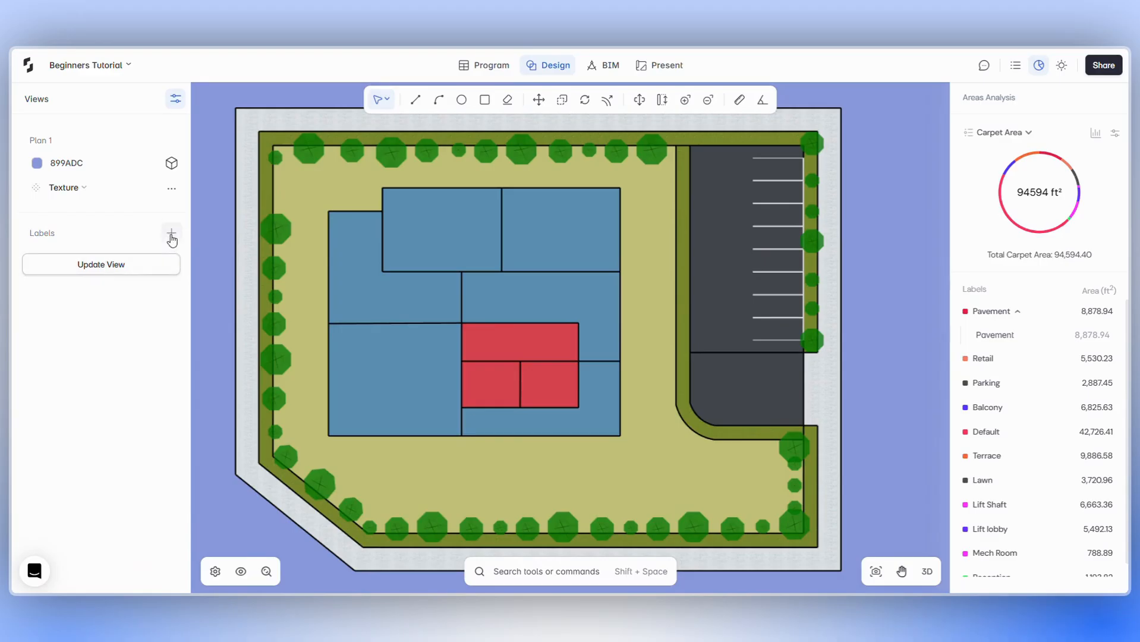
pyautogui.click(171, 237)
# - Try the label content options by switching Areas off and on and Department on and off
pyautogui.click(113, 256)
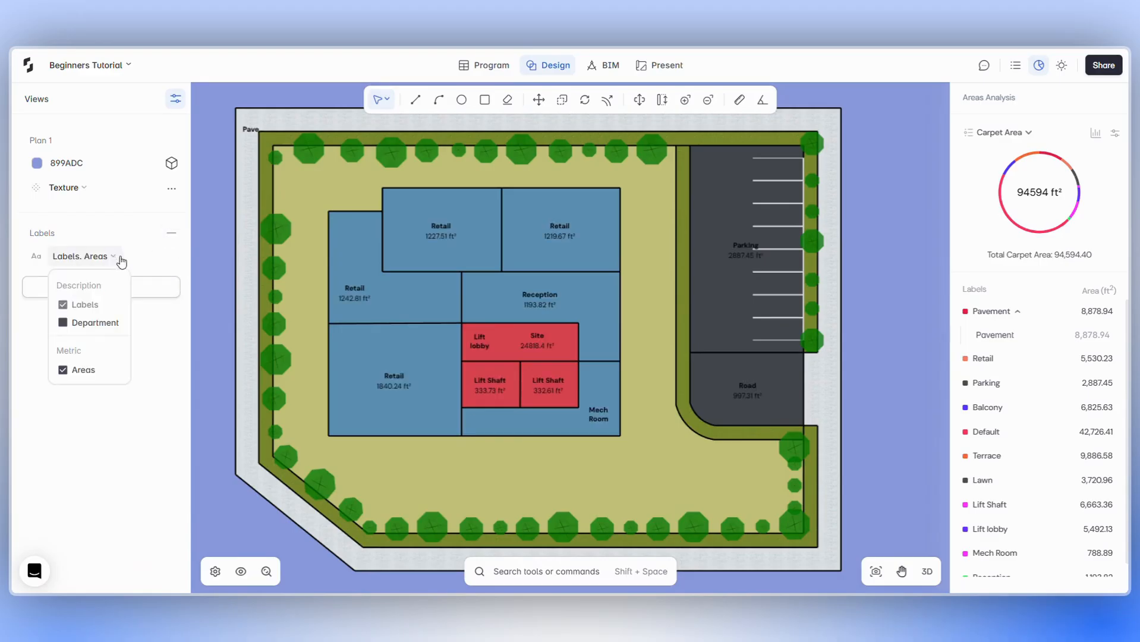
pyautogui.click(63, 370)
pyautogui.click(63, 370)
pyautogui.click(63, 323)
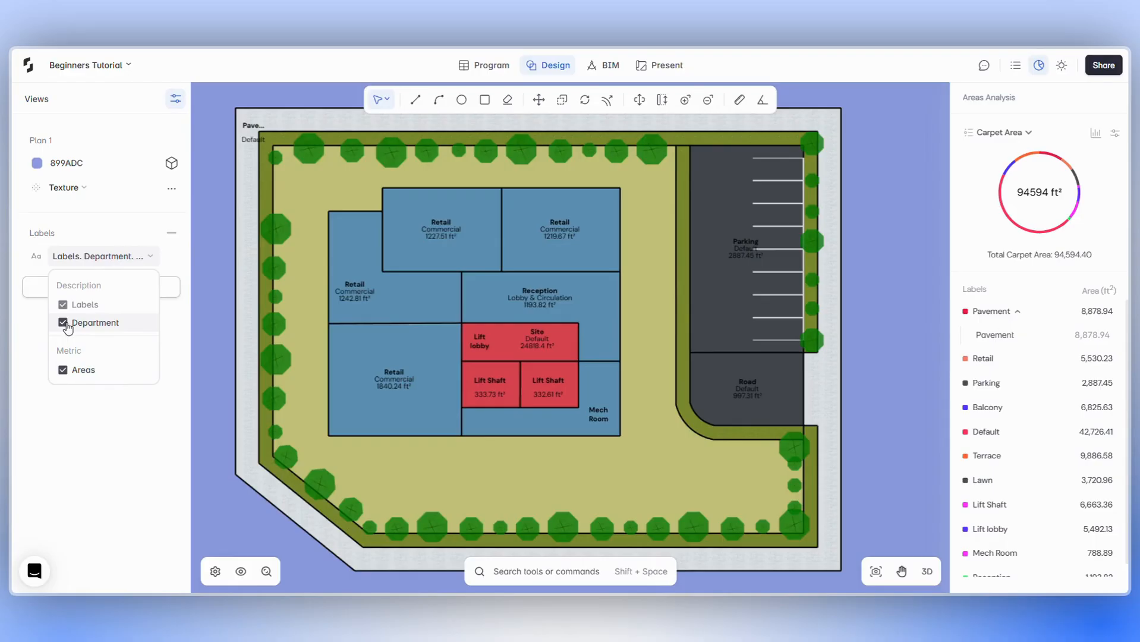
pyautogui.click(63, 323)
pyautogui.click(104, 241)
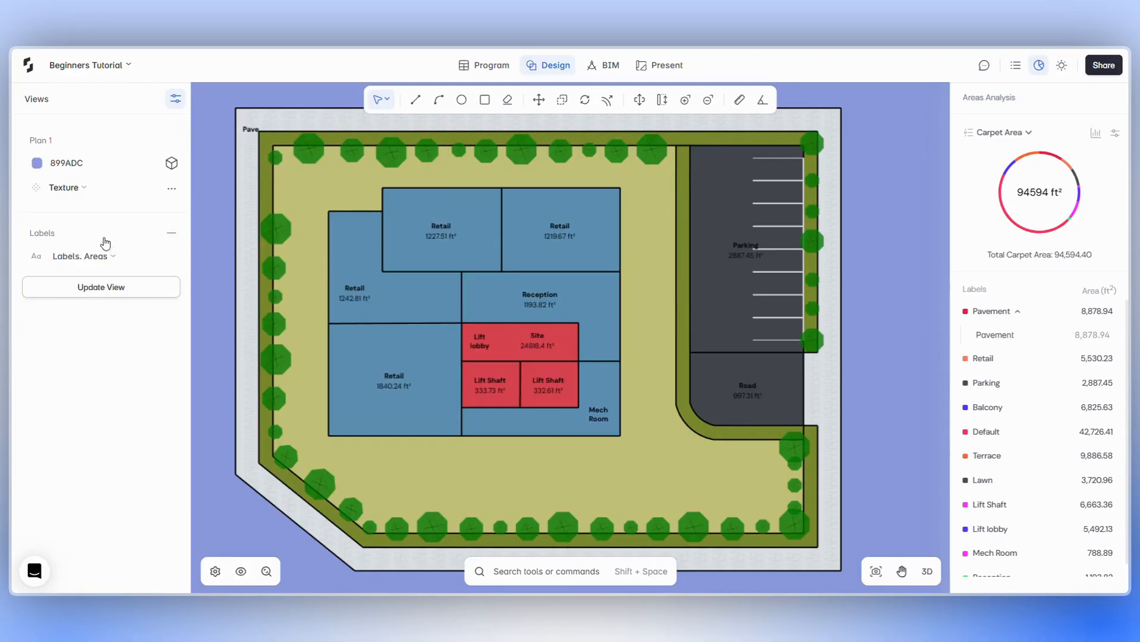
# - Update the saved Plan 1 view with the new style and return to the list of views
pyautogui.click(95, 290)
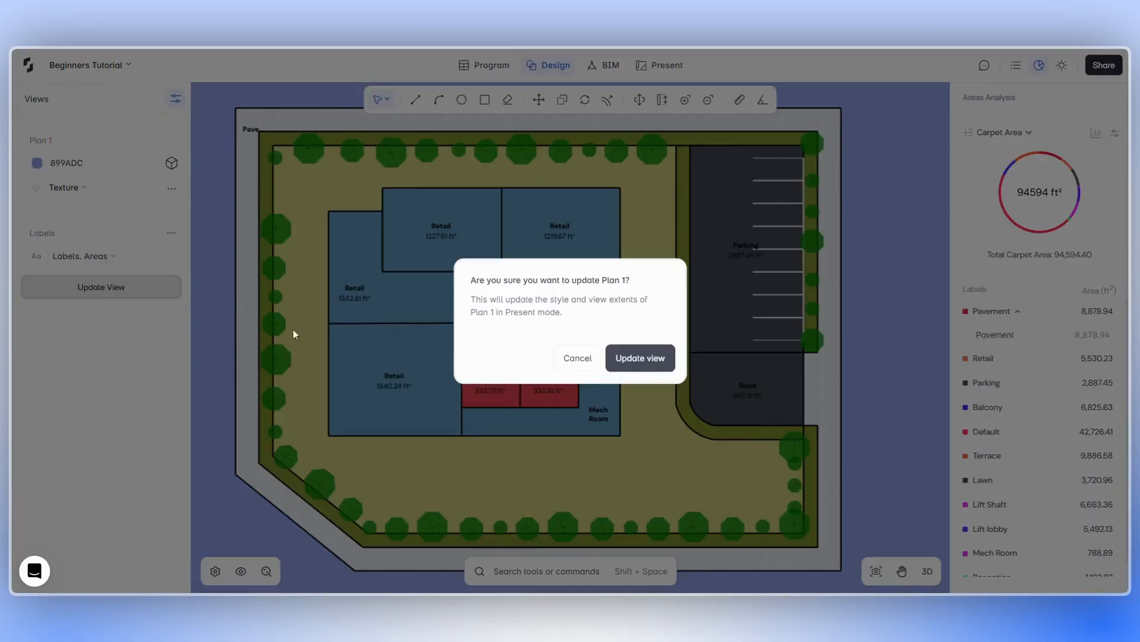
pyautogui.click(634, 359)
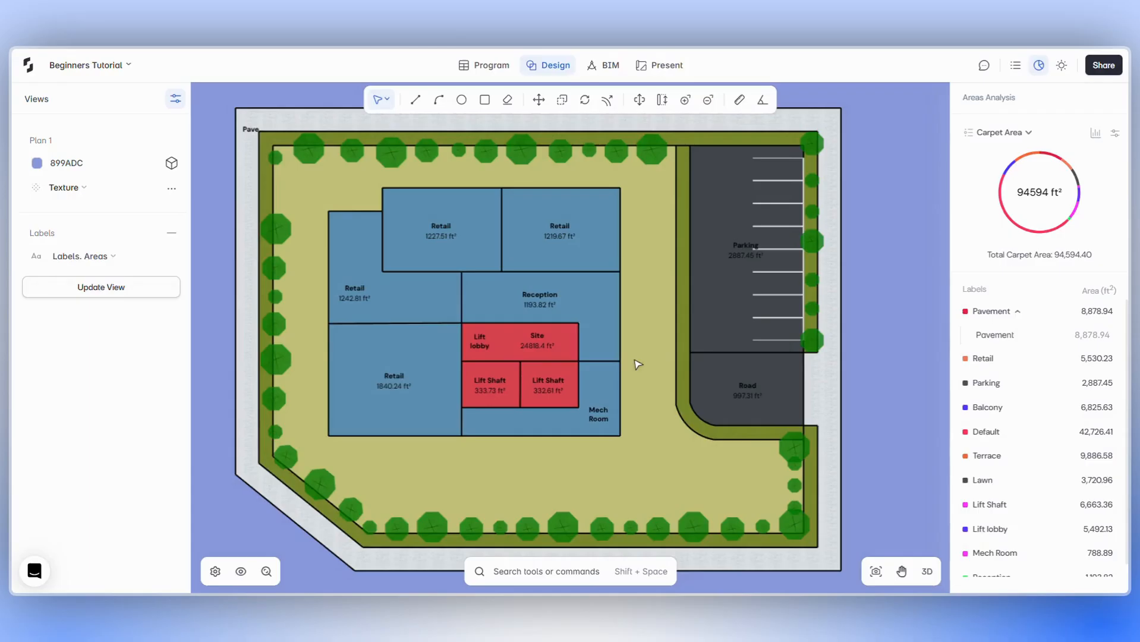
pyautogui.click(175, 100)
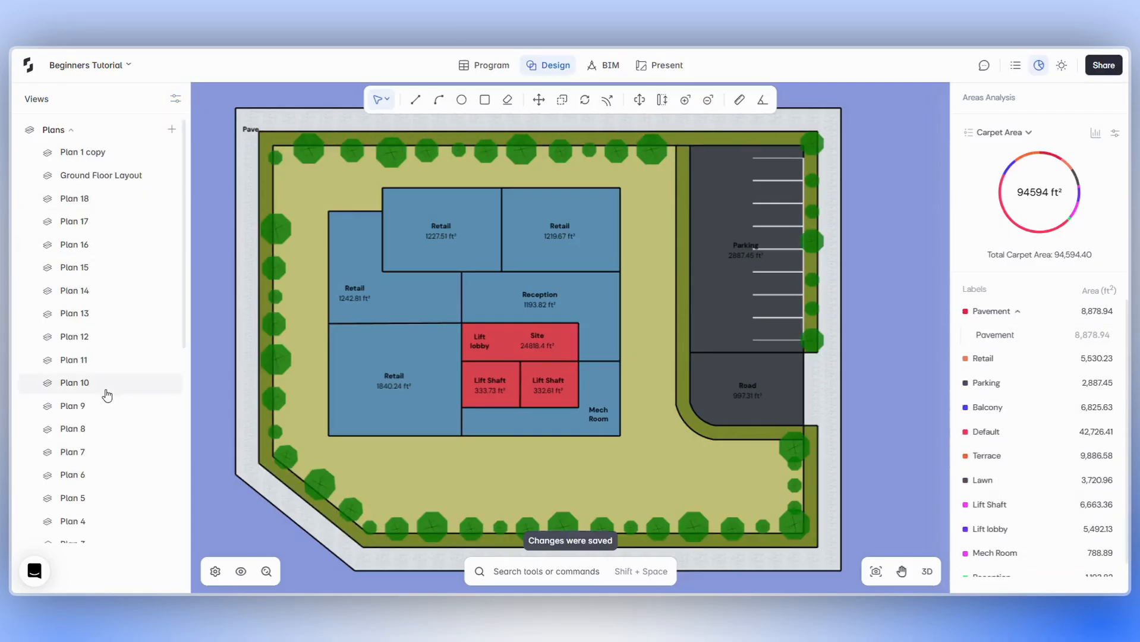
# - Save the current plan as a new plan view and review its rename, update and delete options
pyautogui.scroll(-5, 107, 394)
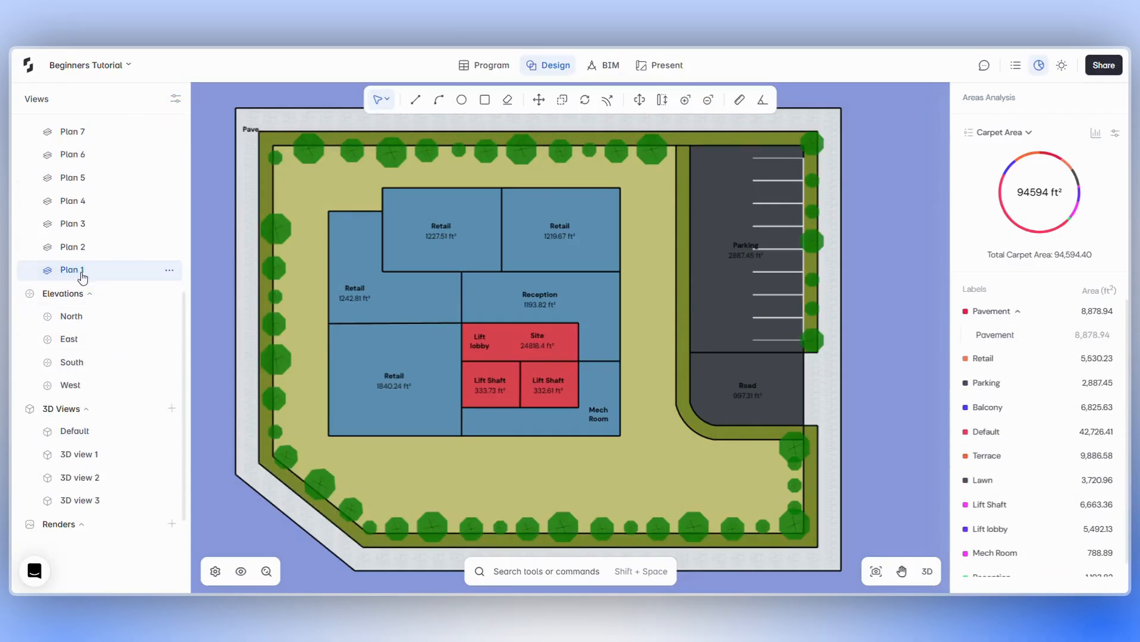
pyautogui.scroll(5, 140, 316)
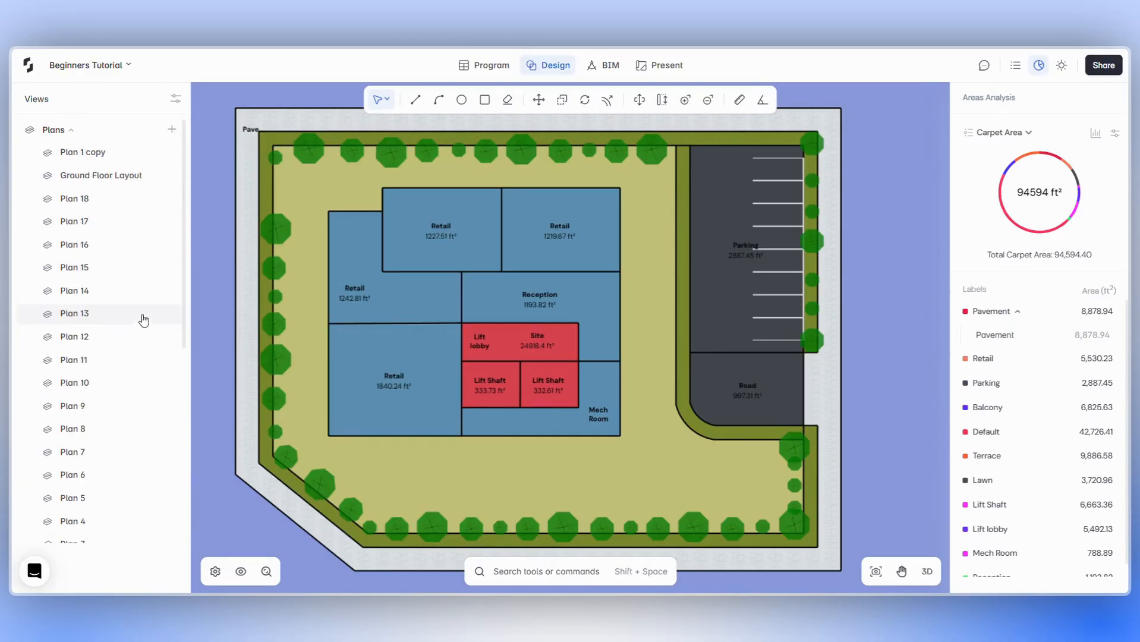
pyautogui.click(172, 130)
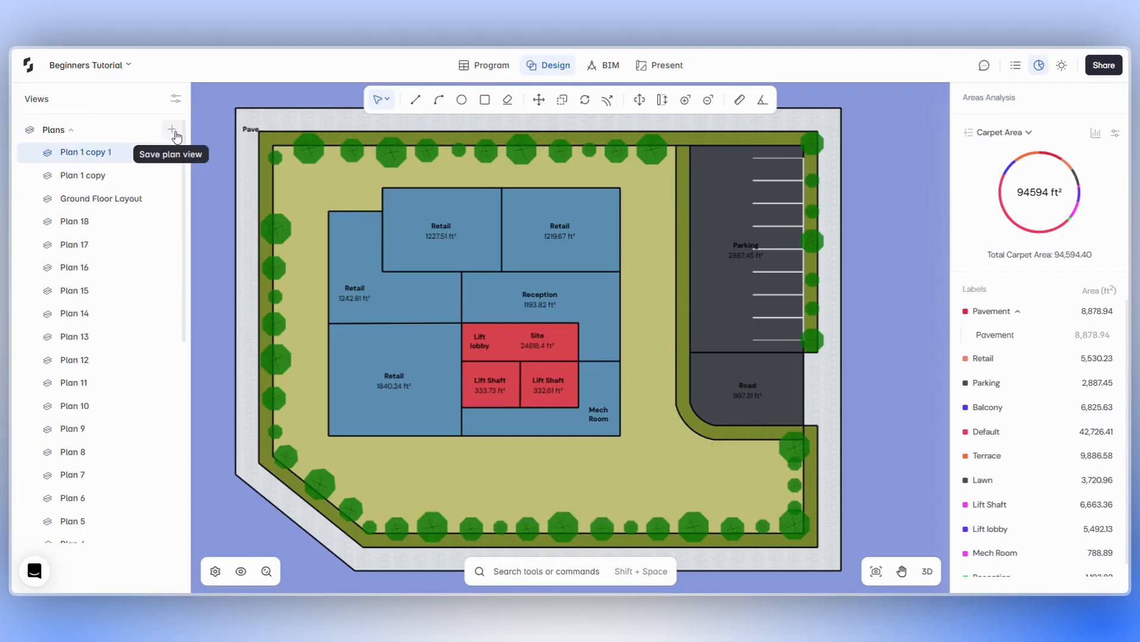
pyautogui.click(171, 155)
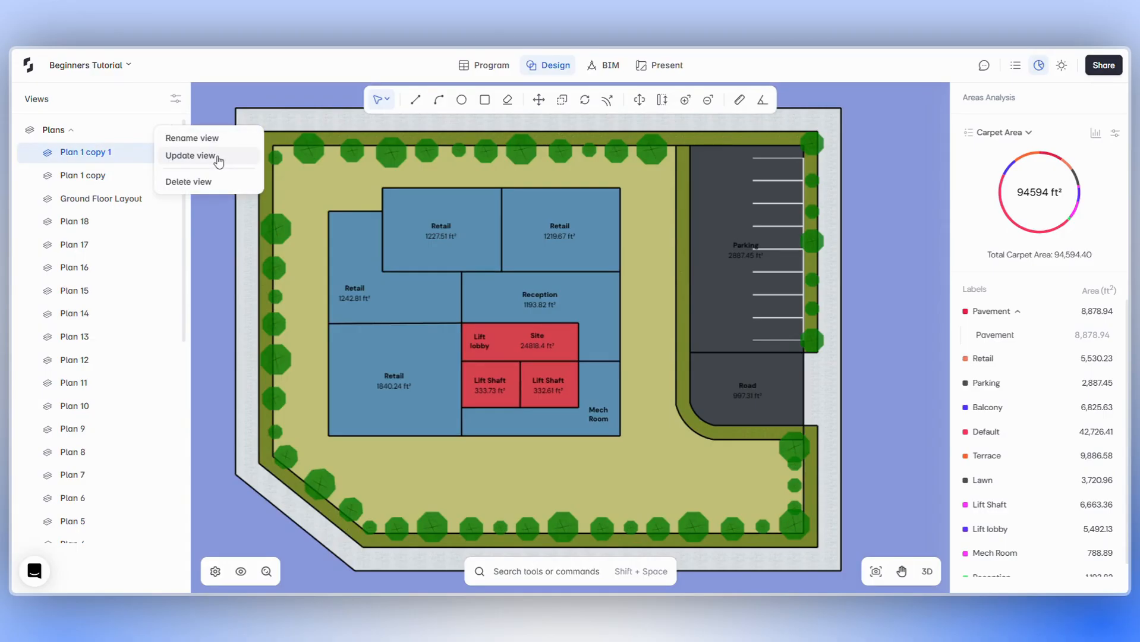
pyautogui.click(218, 235)
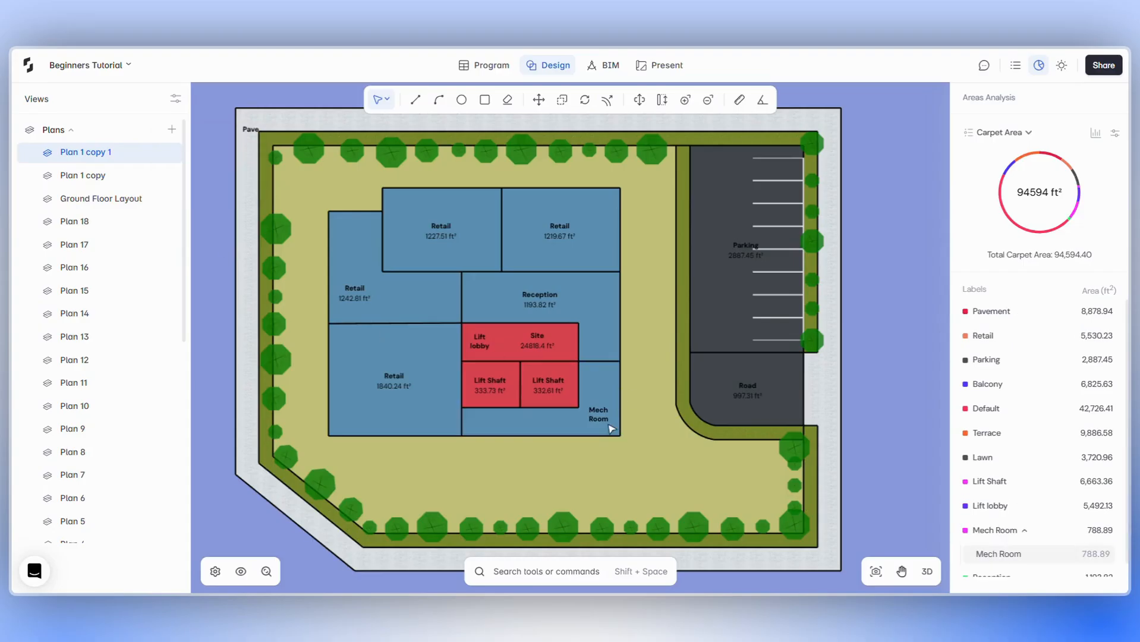
# - Remove all similar trees and the Site area from the new plan view
pyautogui.click(691, 524)
pyautogui.rightClick(691, 524)
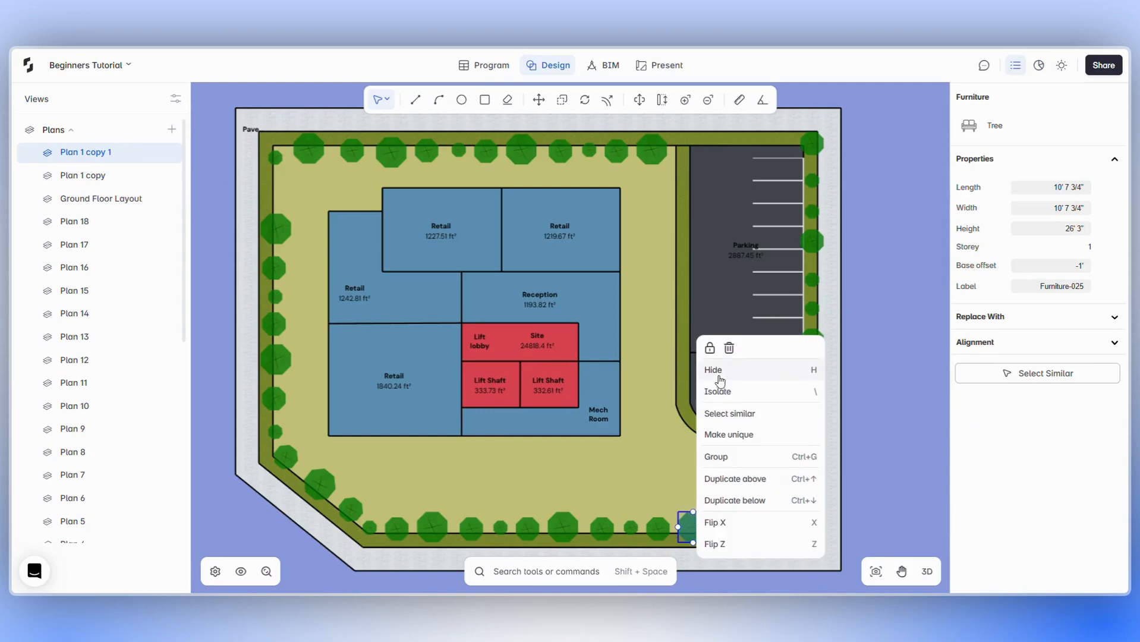
pyautogui.click(707, 423)
pyautogui.press('Delete')
pyautogui.click(642, 459)
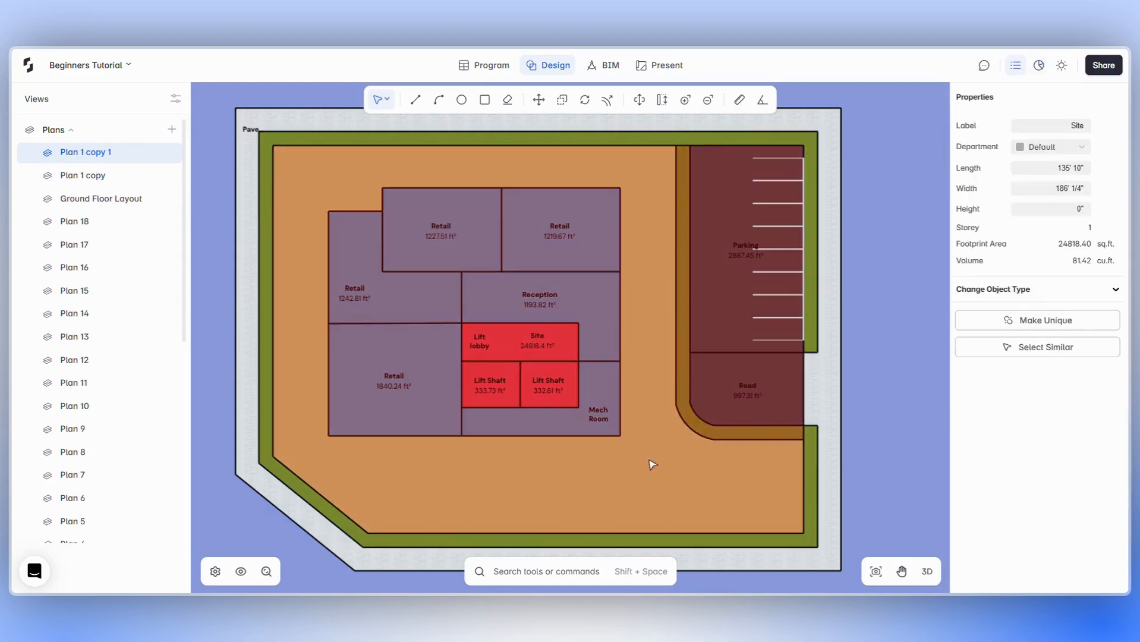
pyautogui.press('Delete')
# - Isolate the building's rooms so the pavement, lawn, parking and road are left out of the new plan view
pyautogui.scroll(-3, 665, 386)
pyautogui.moveTo(437, 246); pyautogui.dragTo(679, 450)
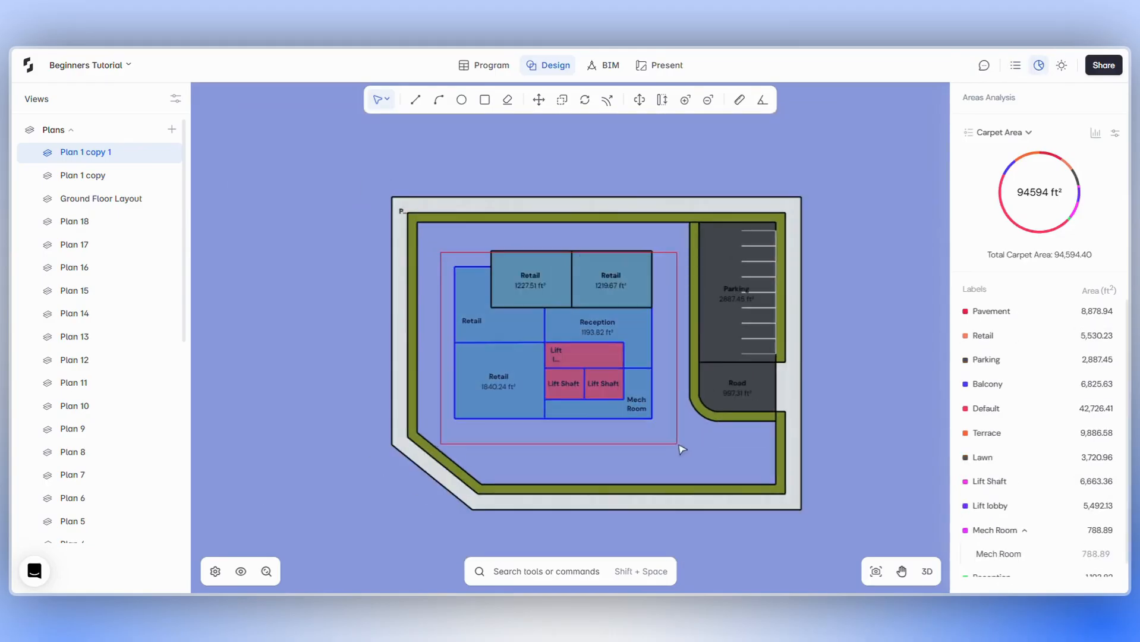
pyautogui.moveTo(443, 249); pyautogui.dragTo(668, 426)
pyautogui.rightClick(603, 381)
pyautogui.click(631, 391)
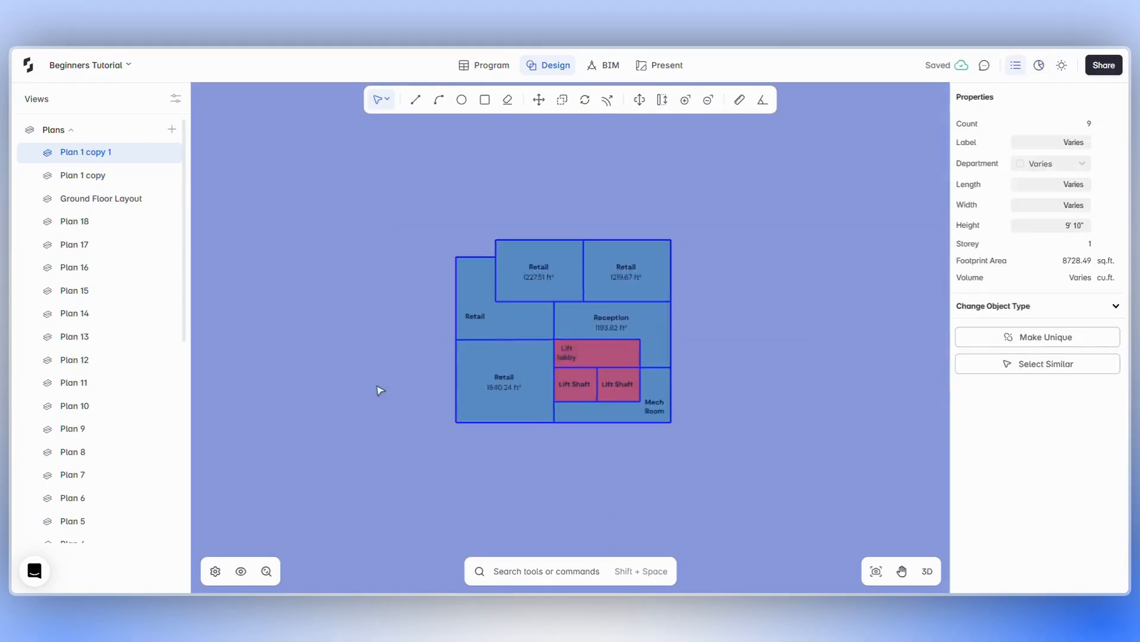
# - Set the background colour of Plan 1 copy 1 to #F0F0F0, update the view and return to the list of views
pyautogui.click(175, 99)
pyautogui.click(87, 162)
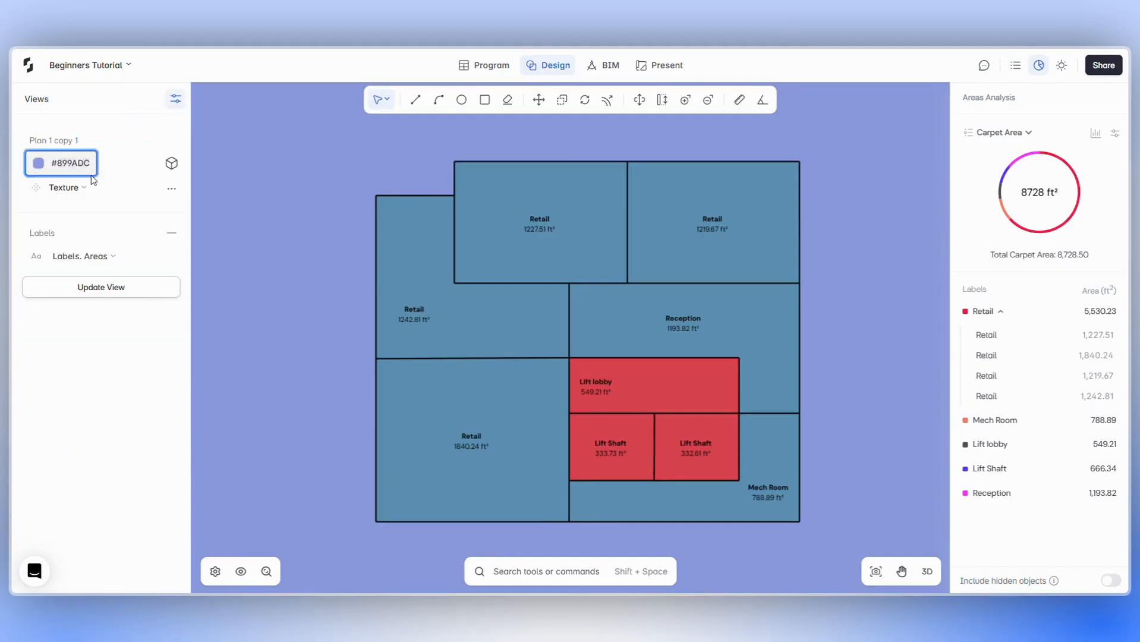
pyautogui.write('#F0F0F0')
pyautogui.click(140, 287)
pyautogui.click(622, 360)
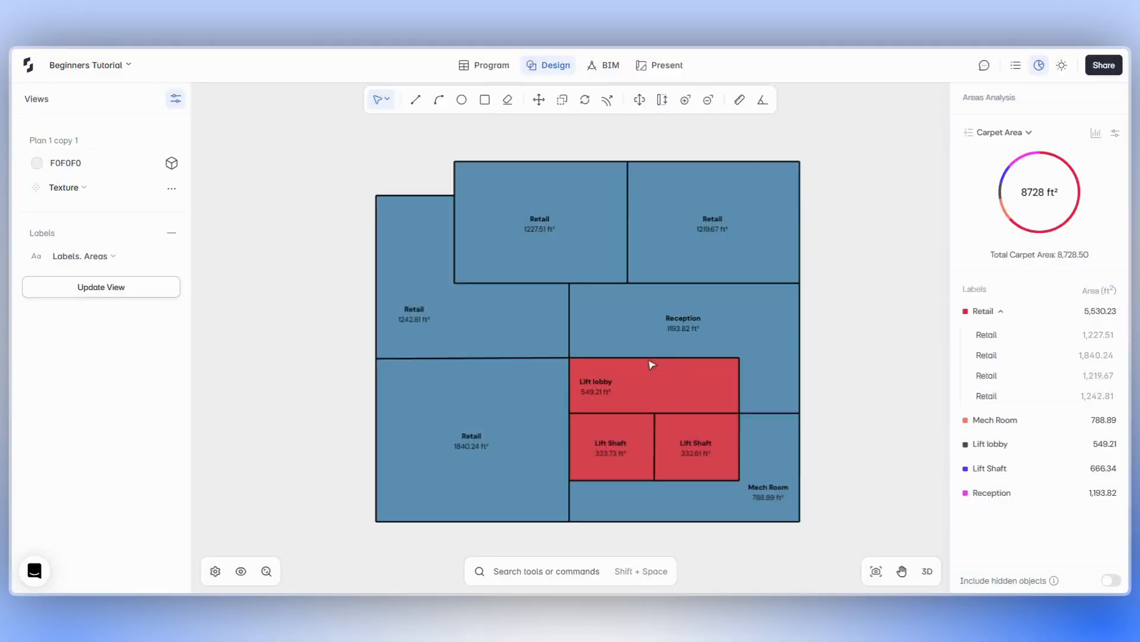
pyautogui.click(160, 103)
pyautogui.click(16, 100)
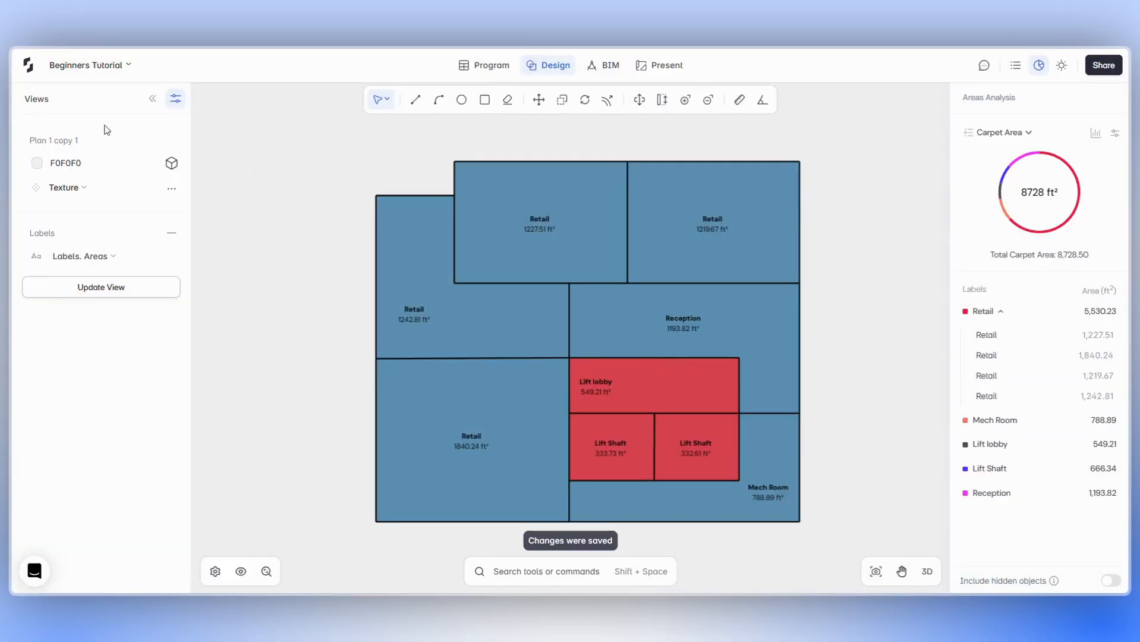
pyautogui.click(175, 99)
# - Shift the room layout slightly in the canvas and update the saved Plan 1 copy 1 view
pyautogui.click(169, 152)
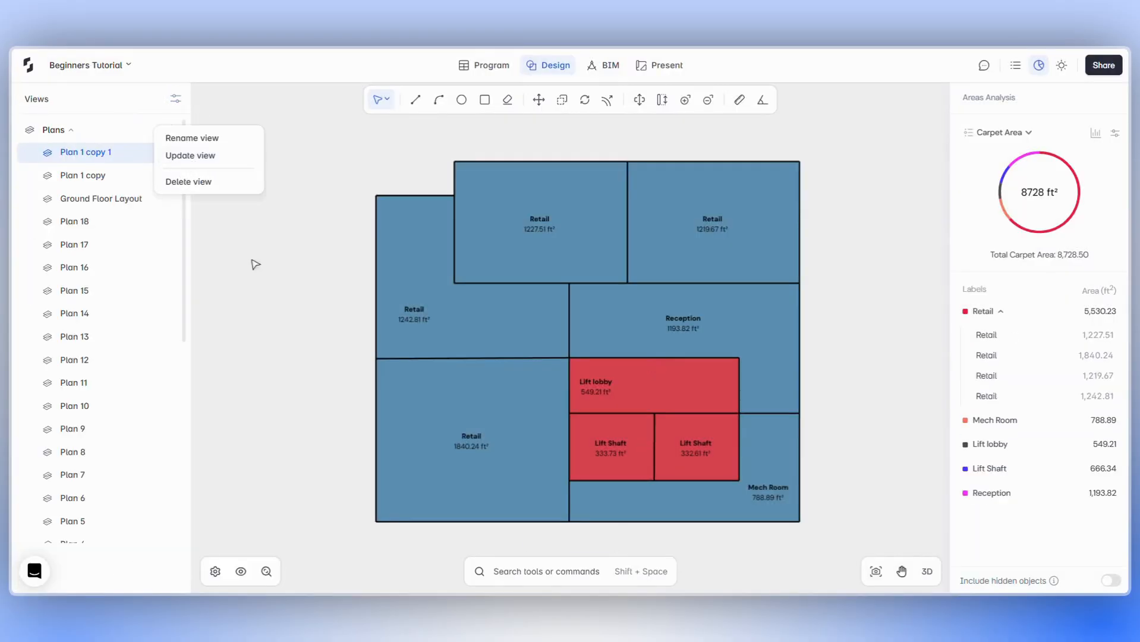
pyautogui.click(337, 361)
pyautogui.moveTo(340, 362)
pyautogui.mouseDown(button='middle')
pyautogui.moveTo(310, 376)
pyautogui.moveTo(324, 356)
pyautogui.mouseUp(button='middle')
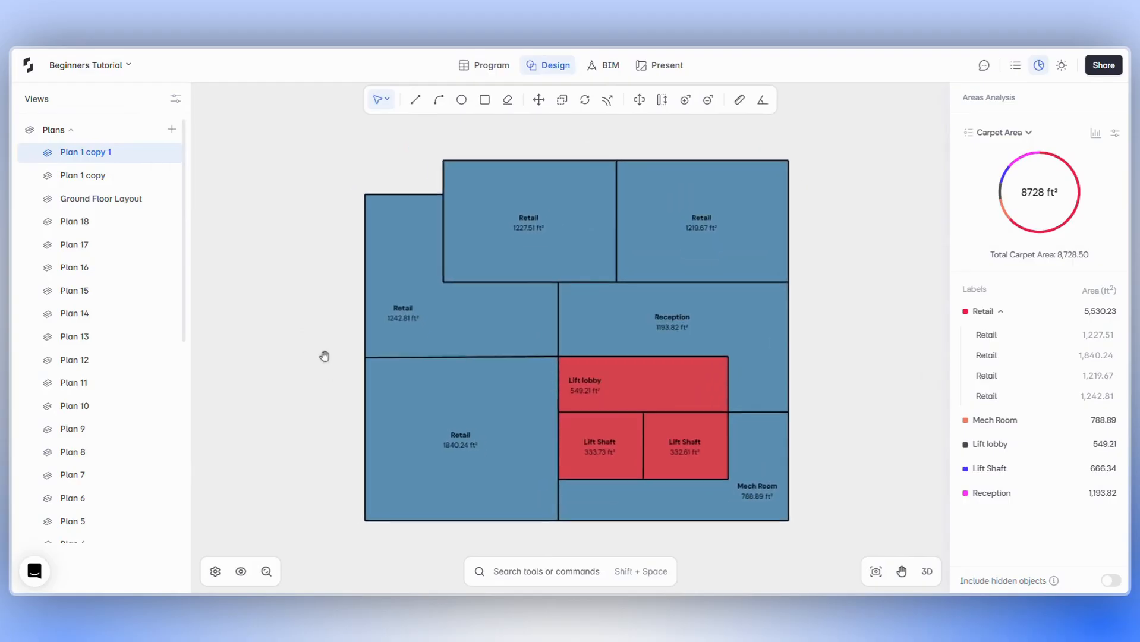
pyautogui.click(170, 152)
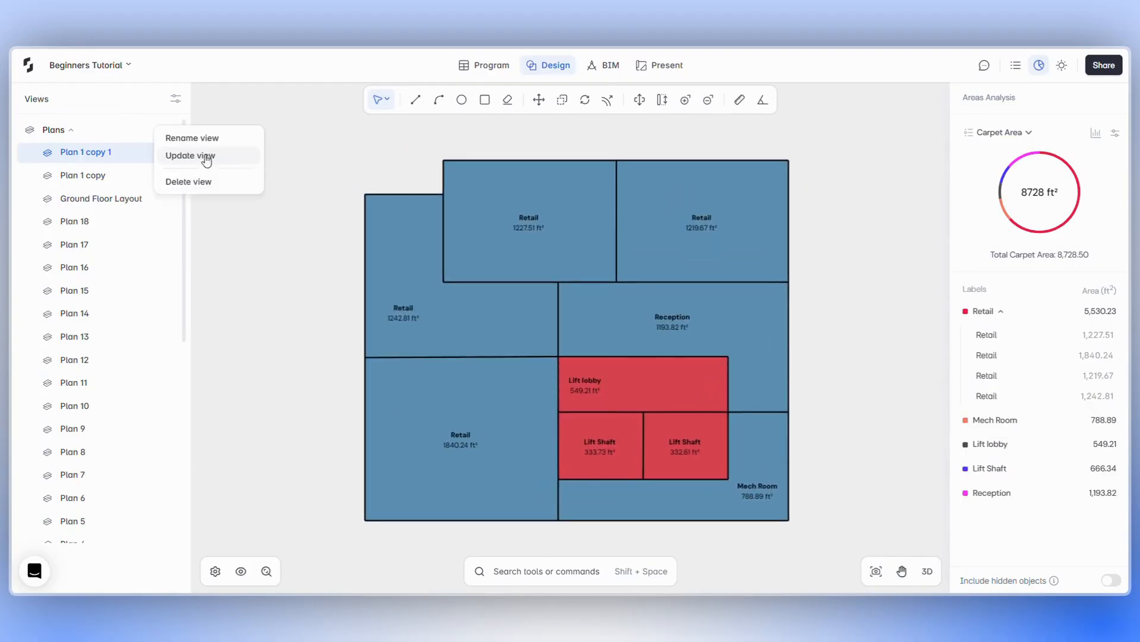
pyautogui.click(199, 156)
pyautogui.click(651, 362)
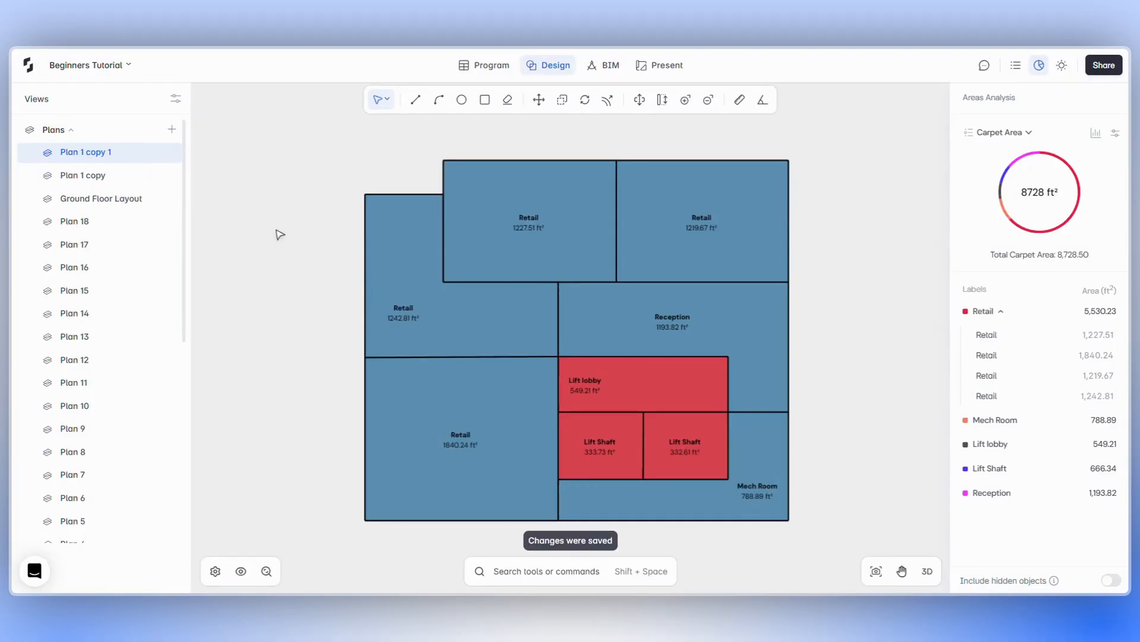
# - Compare the saved Ground Floor Layout and Plan 1 copy plan views
pyautogui.click(132, 197)
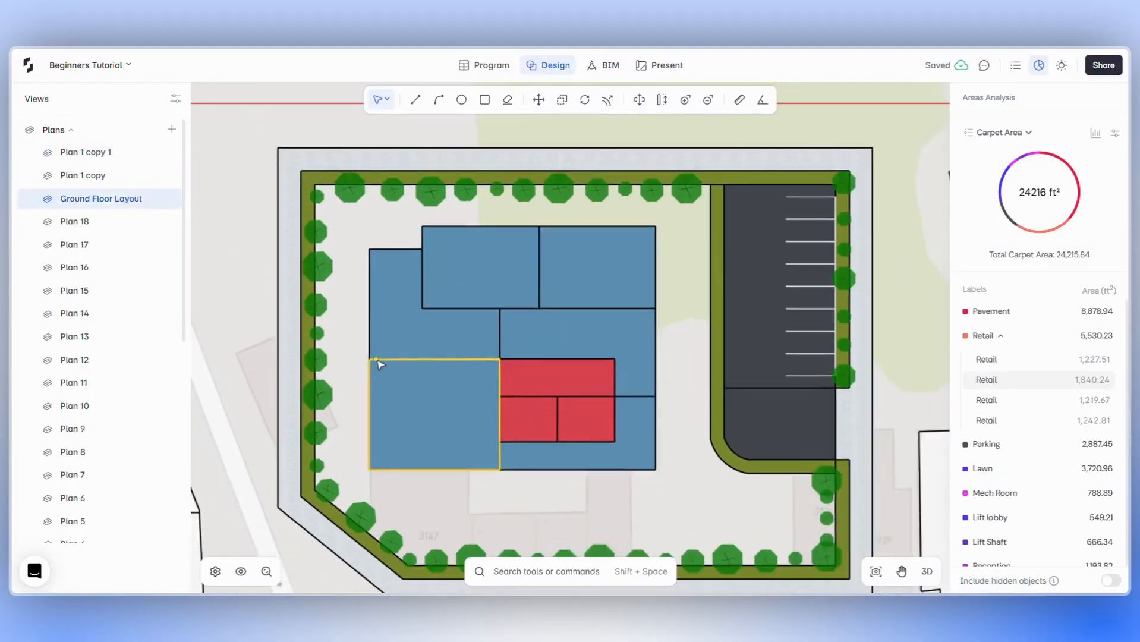
pyautogui.click(127, 175)
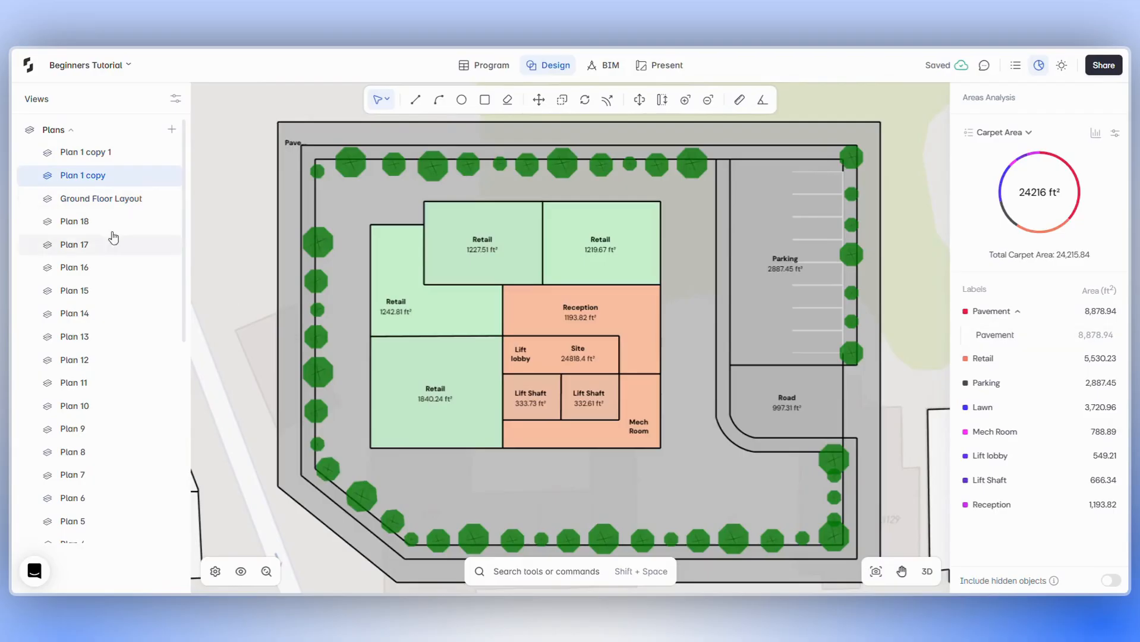
pyautogui.click(98, 200)
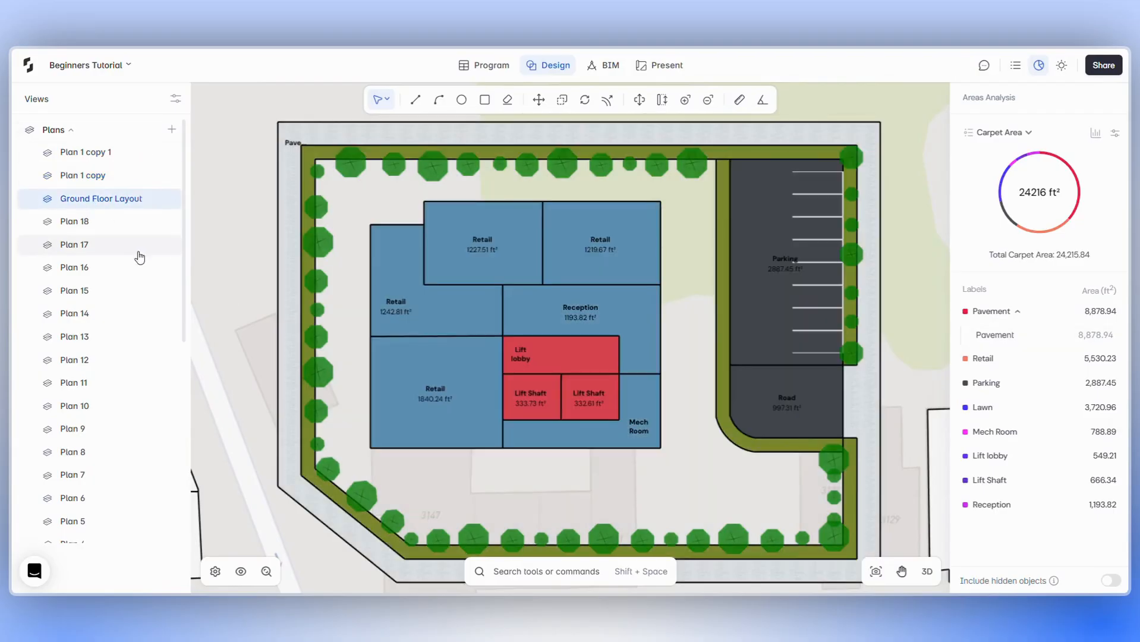
# - Switch to 3D, show the full building from its parking side and save it as a new 3D view
pyautogui.click(926, 571)
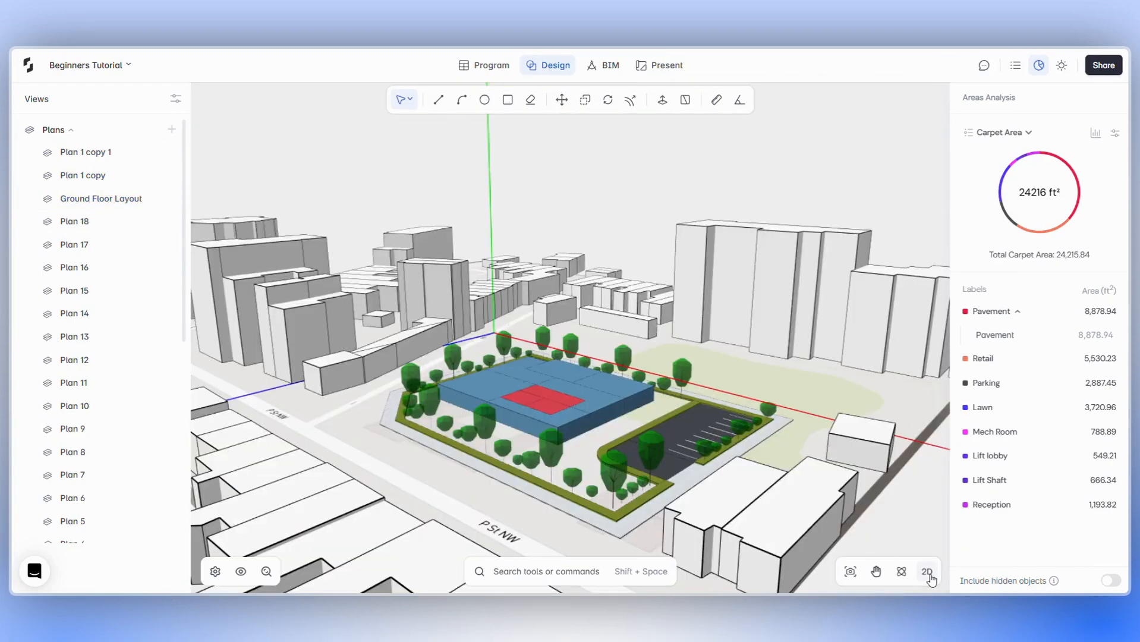
pyautogui.click(556, 59)
pyautogui.moveTo(774, 401); pyautogui.dragTo(649, 423, button='middle')
pyautogui.scroll(3, 345, 381)
pyautogui.scroll(2, 313, 382)
pyautogui.moveTo(615, 387); pyautogui.dragTo(563, 366, button='middle')
pyautogui.scroll(3, 385, 351)
pyautogui.moveTo(774, 449); pyautogui.dragTo(763, 432, button='middle')
pyautogui.scroll(-7, 77, 450)
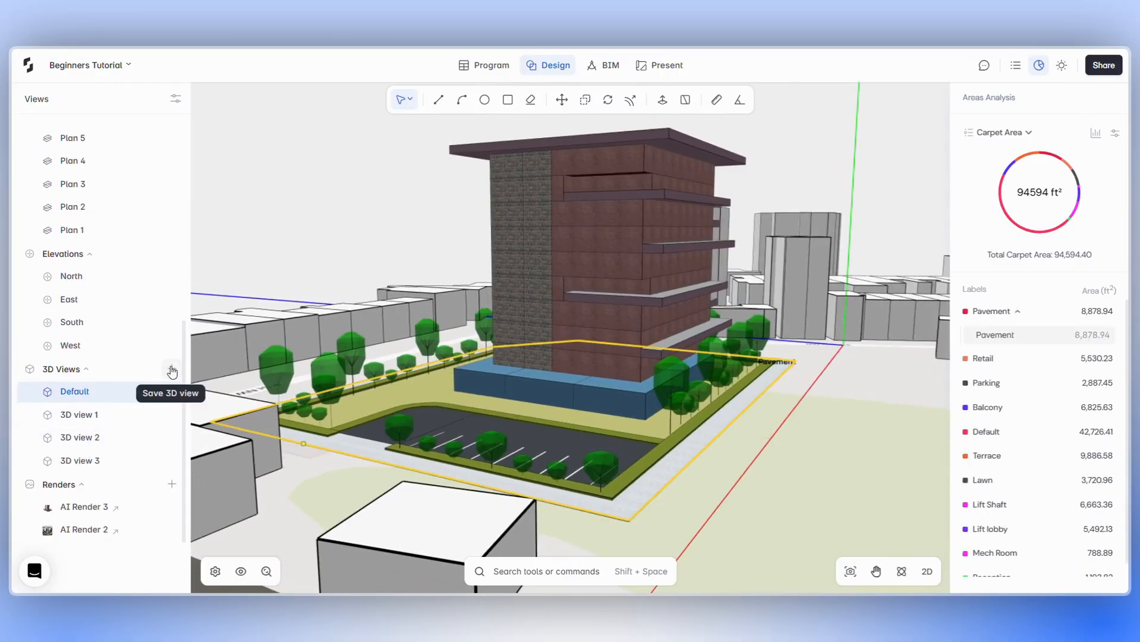
pyautogui.click(171, 369)
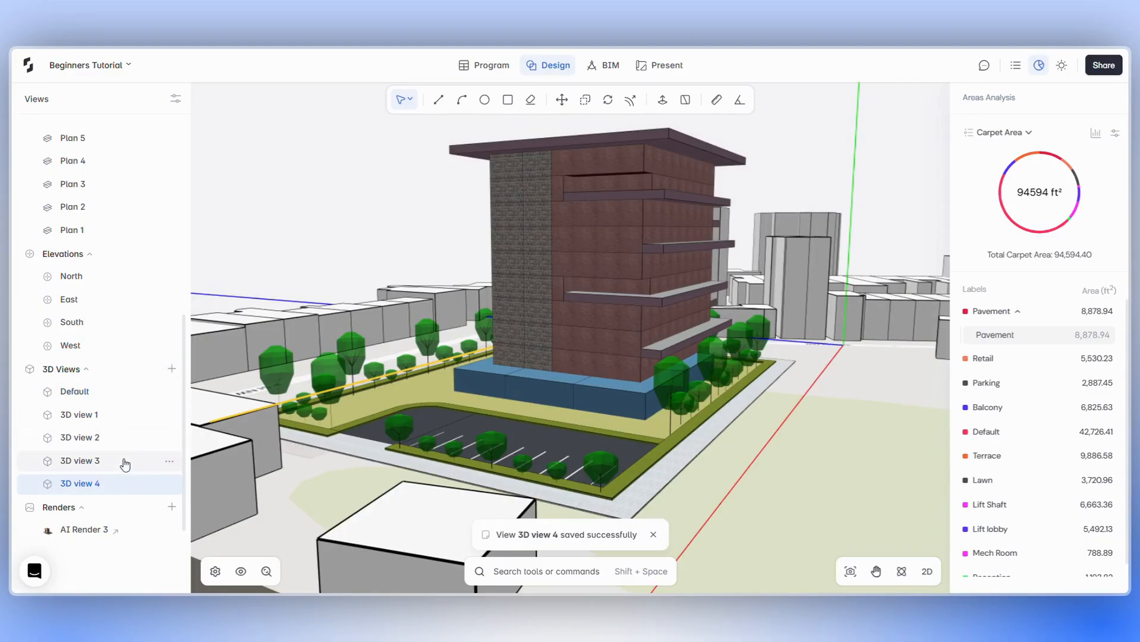
# - Open the saved 3D views 1 to 4 one after another to compare their camera angles and styles
pyautogui.click(100, 416)
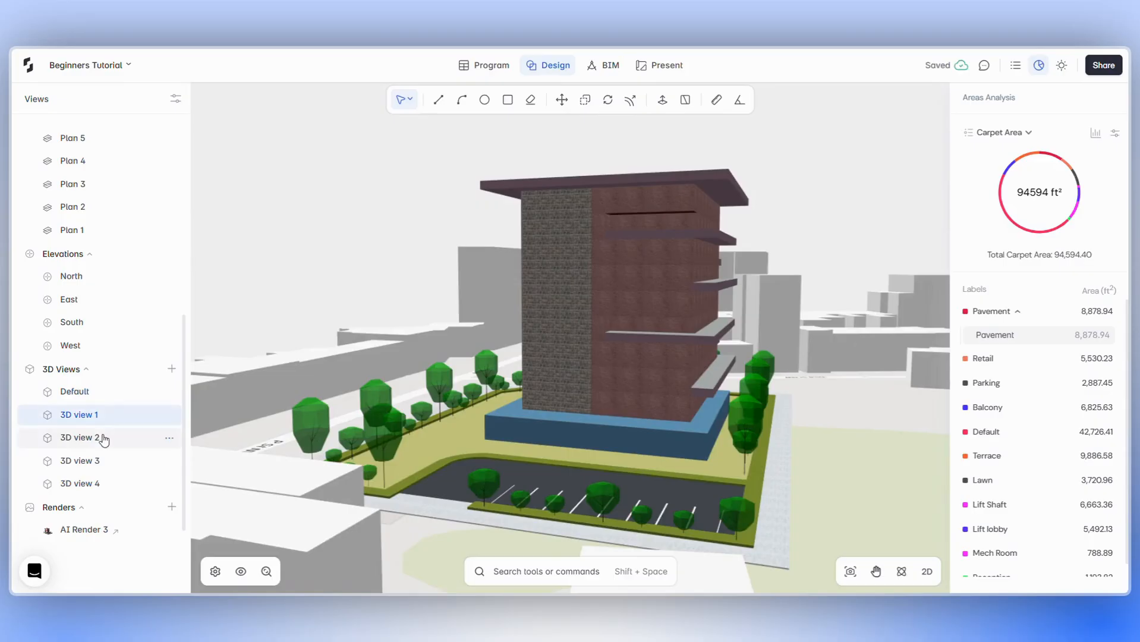
pyautogui.click(102, 438)
pyautogui.click(107, 461)
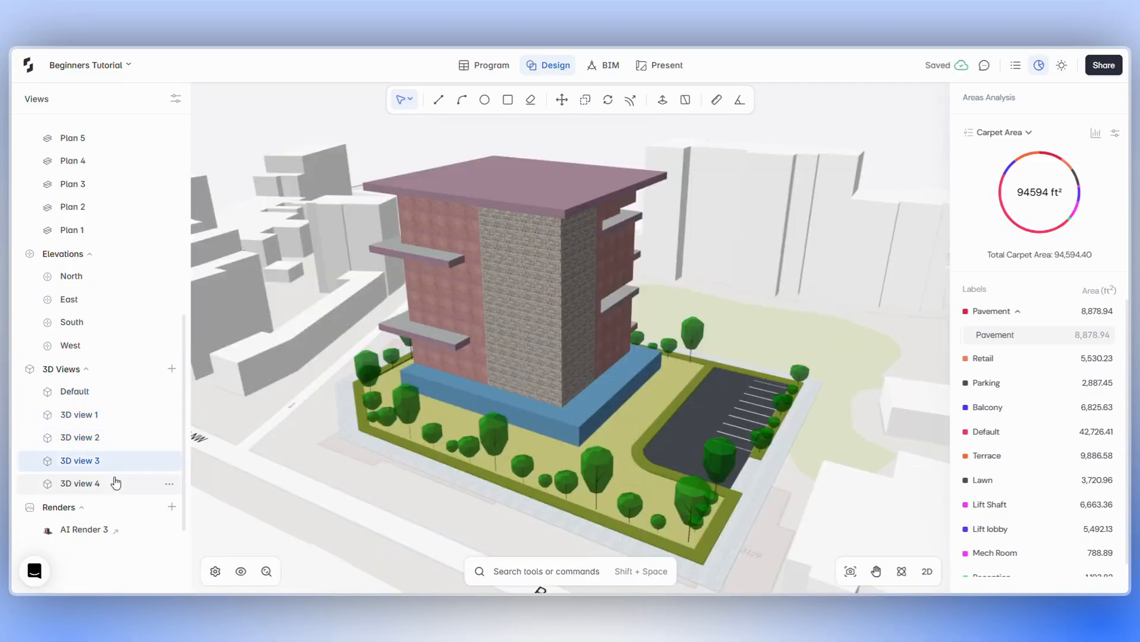
pyautogui.click(114, 483)
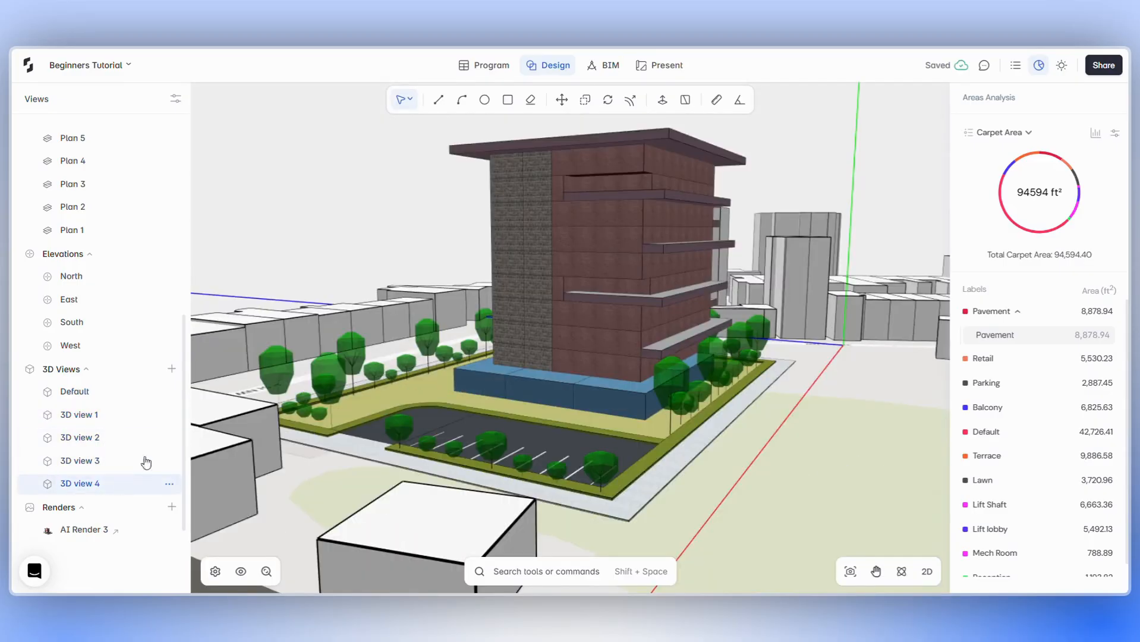
# - Try the orthographic projection for 3D view 4, switch back to perspective and return to the list of views
pyautogui.click(178, 104)
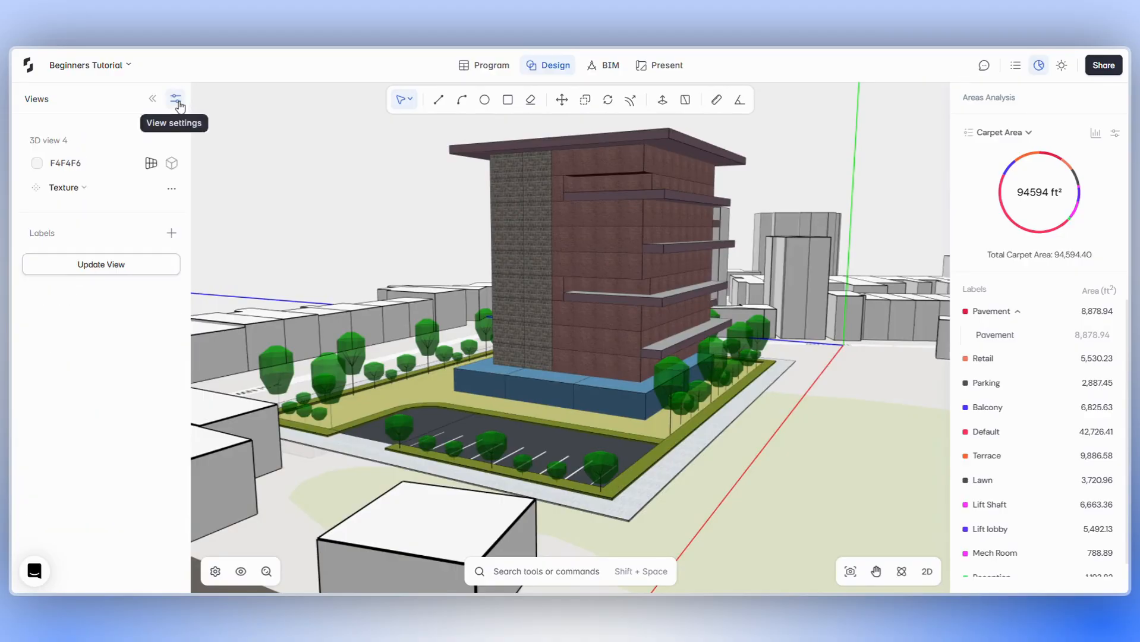
pyautogui.click(169, 166)
pyautogui.click(156, 166)
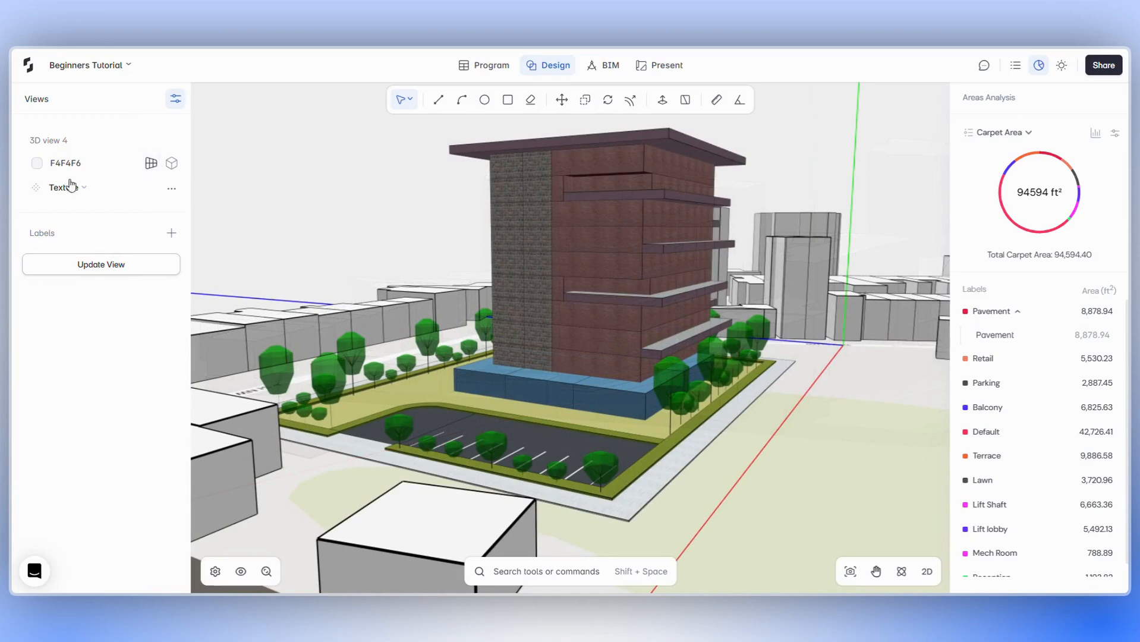
pyautogui.click(176, 100)
pyautogui.scroll(-8, 117, 374)
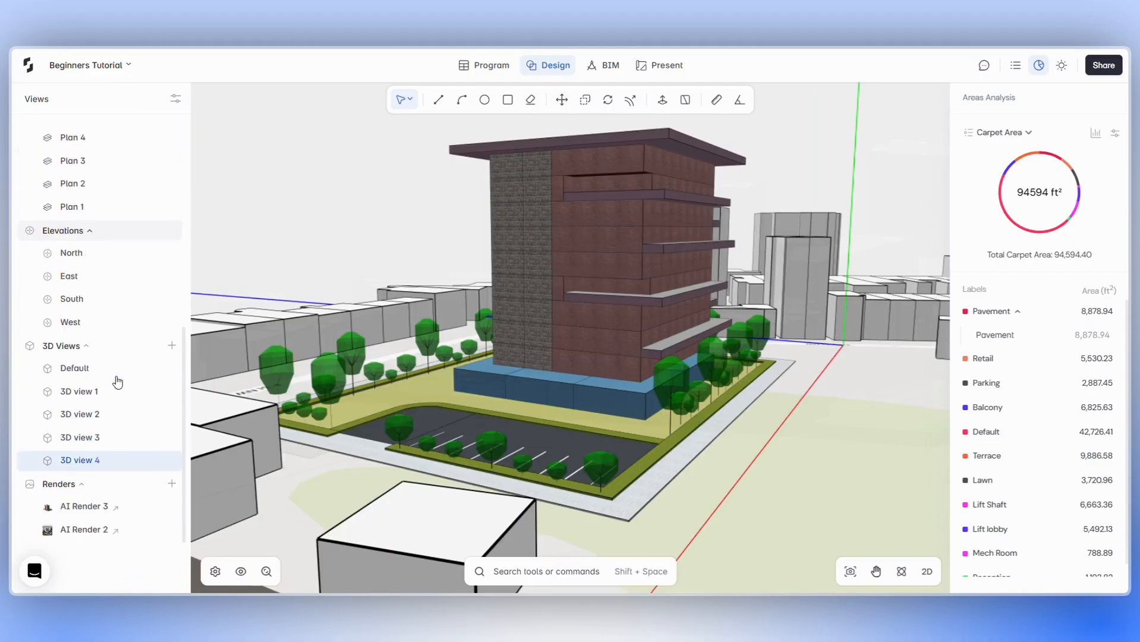
# - Remove the surrounding site context from 3D view 4 and update the saved view
pyautogui.click(782, 481)
pyautogui.press('Delete')
pyautogui.click(172, 461)
pyautogui.click(206, 468)
pyautogui.click(628, 361)
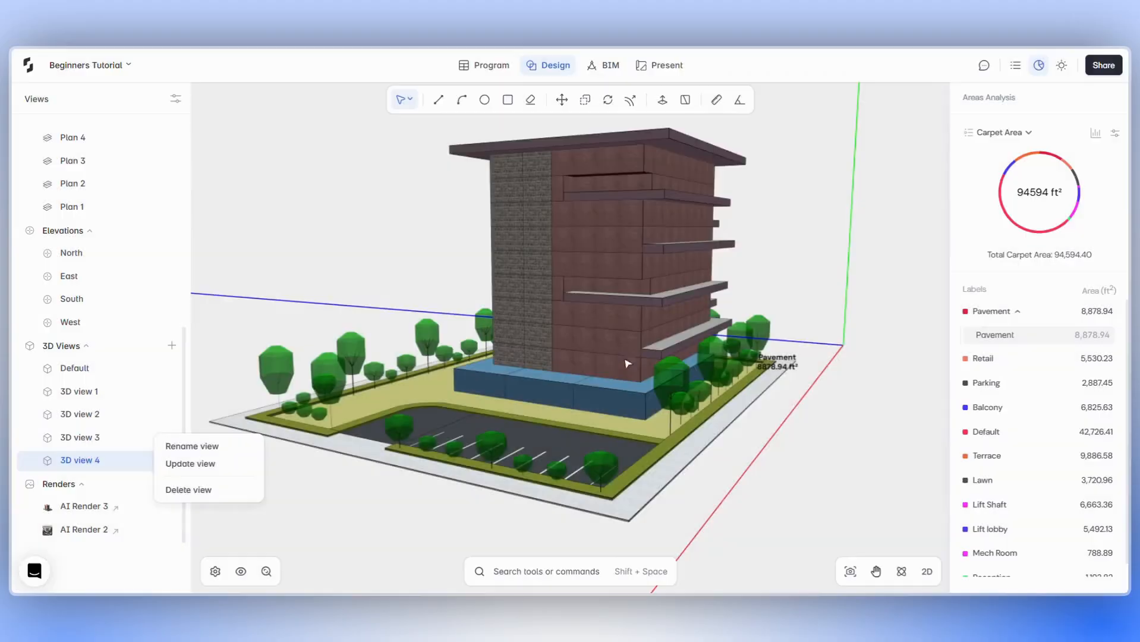
# - Compare 3D view 4 with 3D views 3 and 2, ending on 3D view 4
pyautogui.click(81, 439)
pyautogui.click(91, 461)
pyautogui.click(88, 439)
pyautogui.click(87, 415)
pyautogui.click(91, 461)
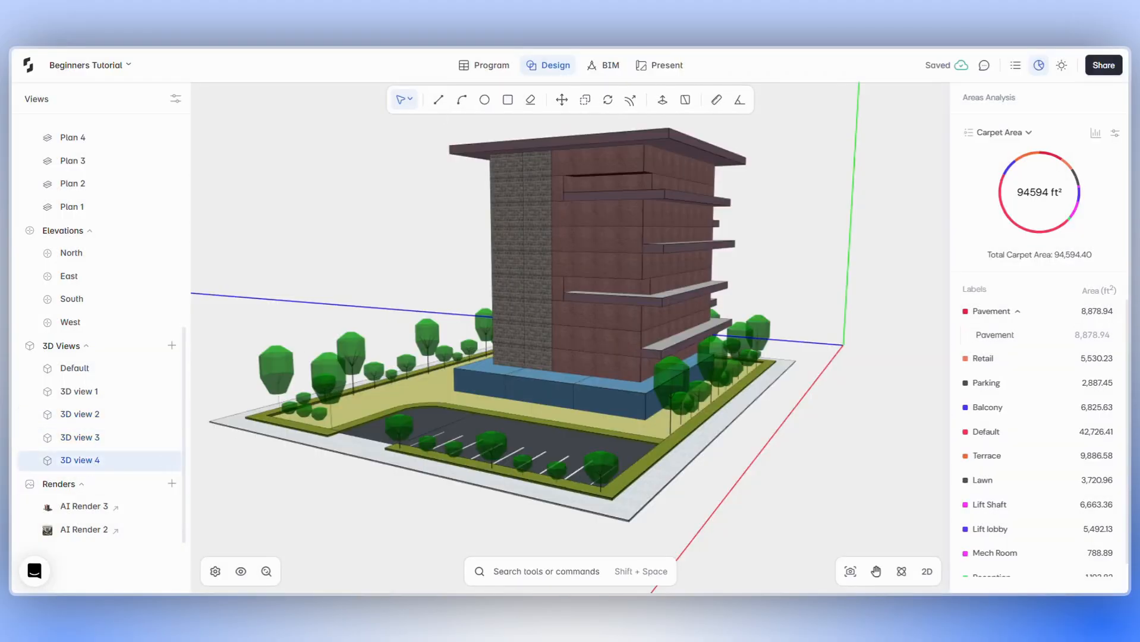
# - Place a camera at the pavement corner beside the trees, aimed at the building's stone-clad facade
pyautogui.click(850, 571)
pyautogui.click(244, 465)
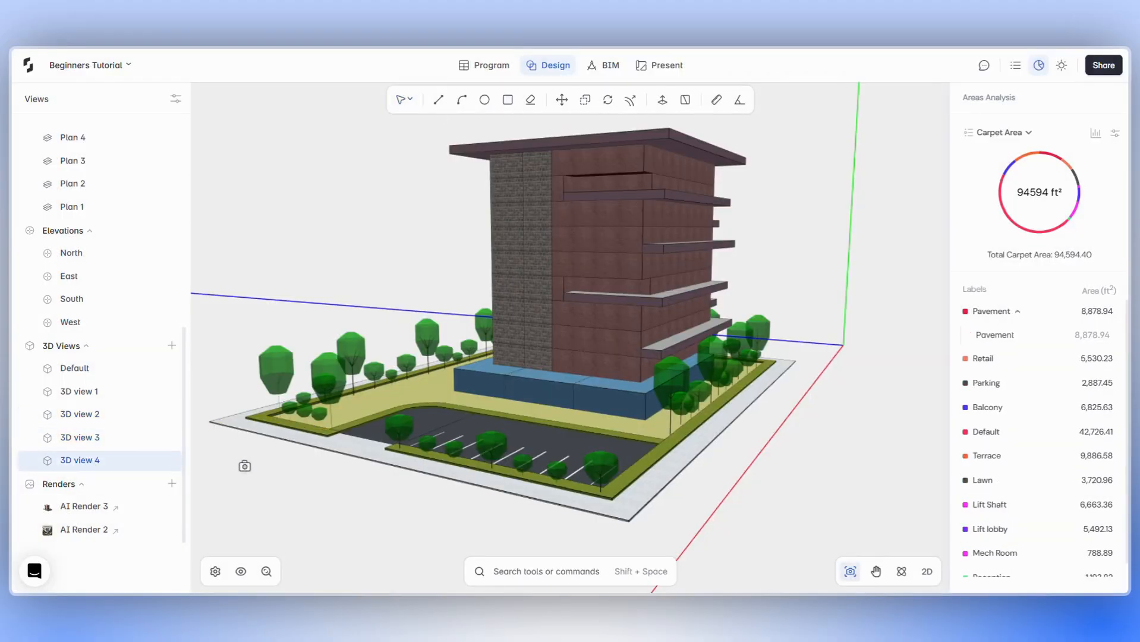
pyautogui.click(500, 300)
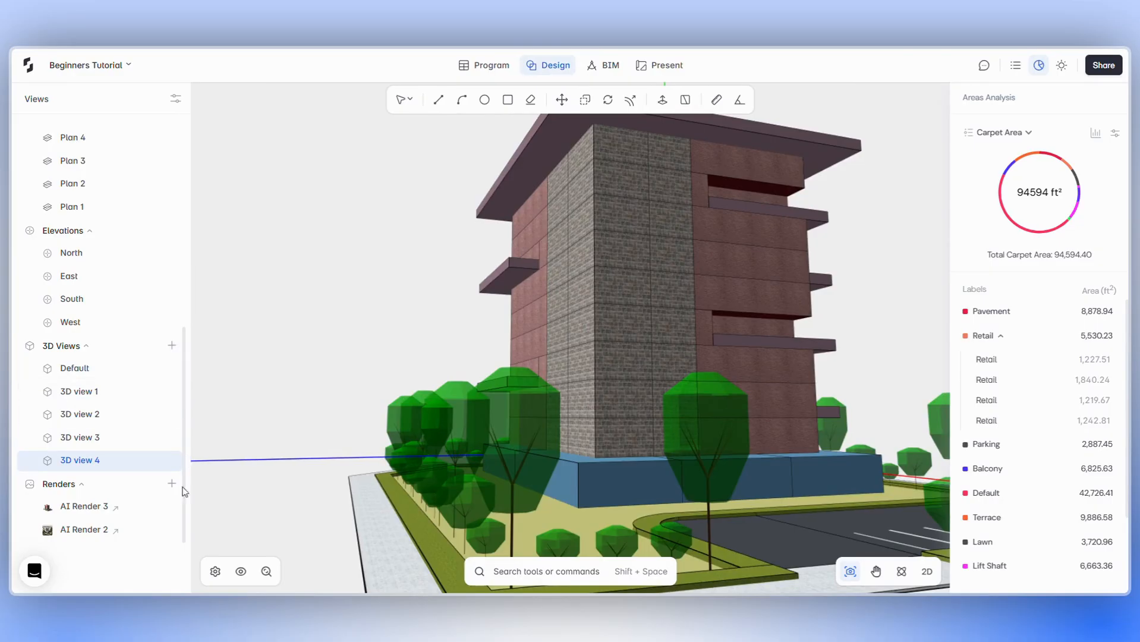
pyautogui.scroll(10, 125, 392)
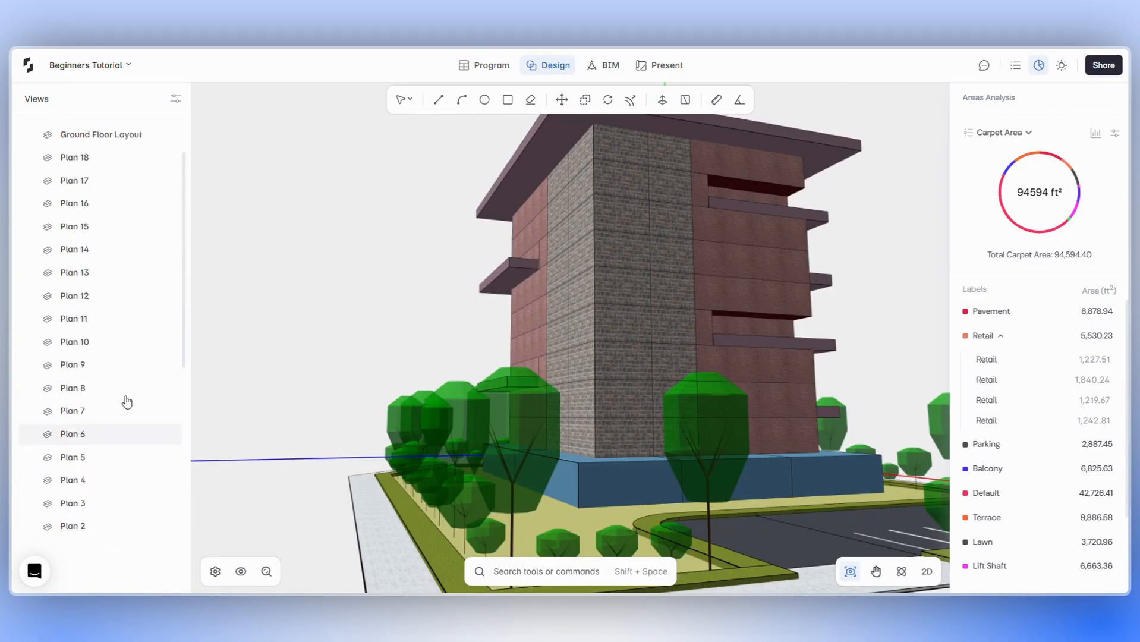